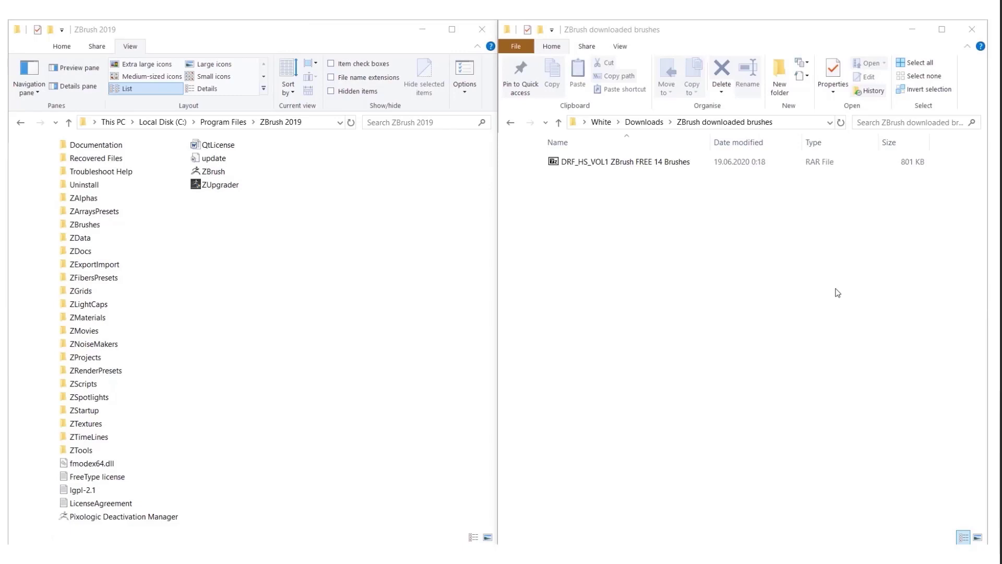
- Copy the DRF_HS_VOL1 IN_DEEP, MEDIUM and SMALL folders from the downloaded archive into ZBrush 2019's ZBrushes folder, granting administrator permission for all items
{"action": "left_click", "coordinate": [632, 165]}
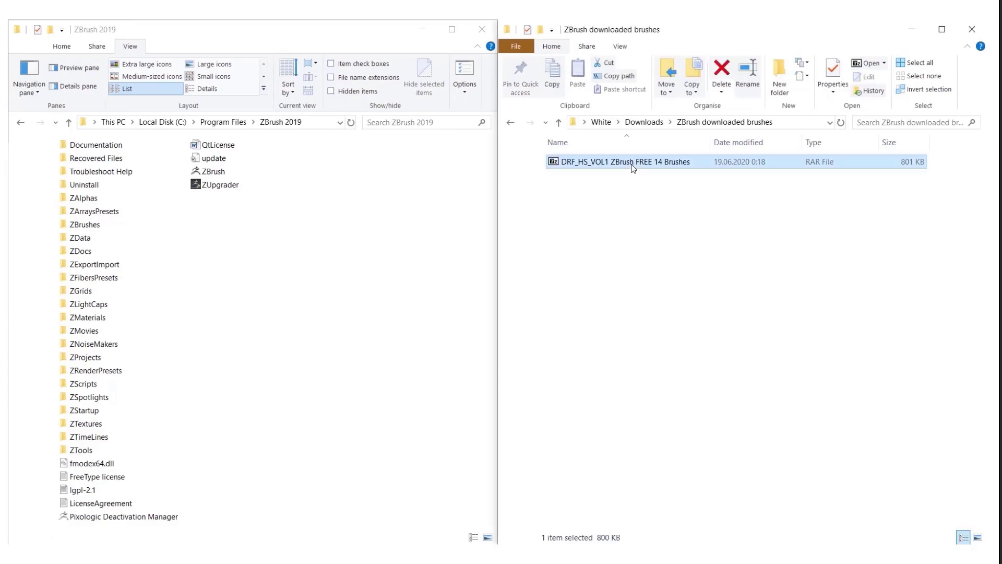
{"action": "double_click", "coordinate": [633, 164]}
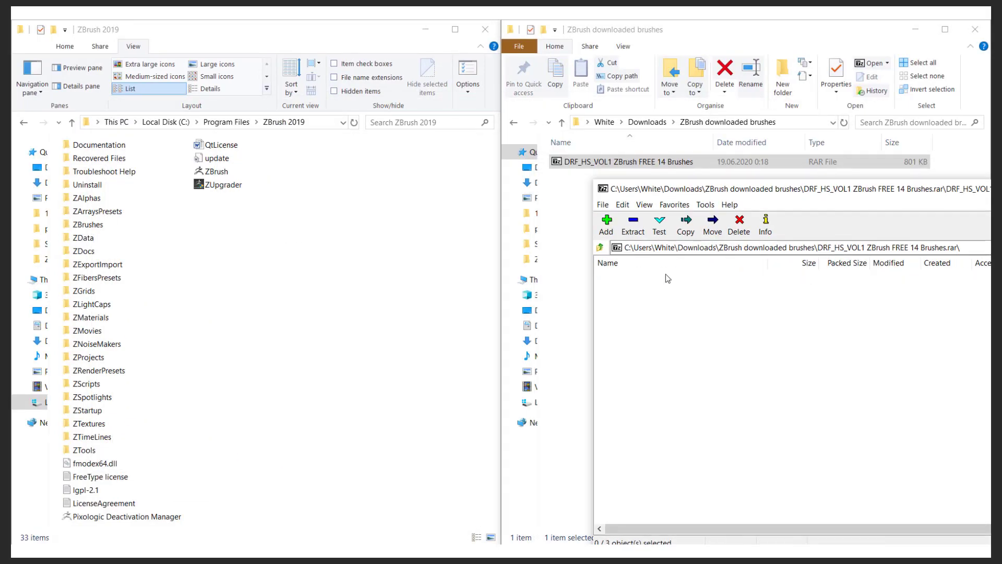
{"action": "key", "text": "ctrl+a"}
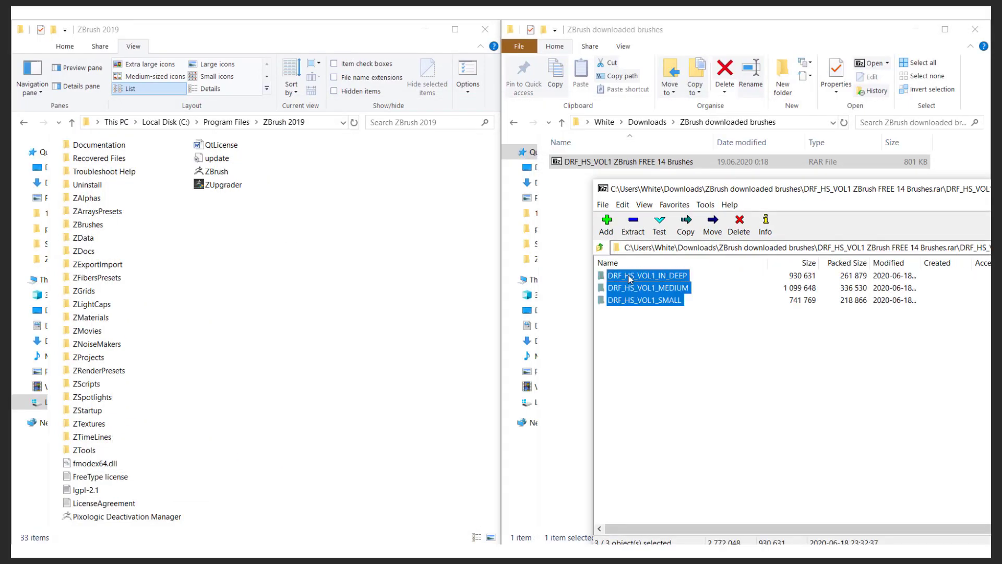
{"action": "left_click", "coordinate": [101, 230]}
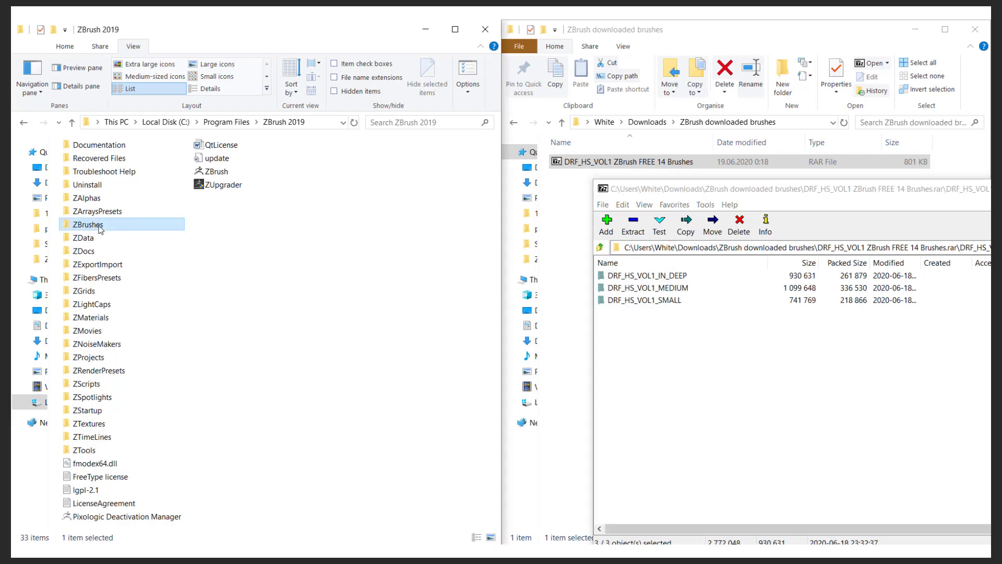
{"action": "double_click", "coordinate": [101, 229]}
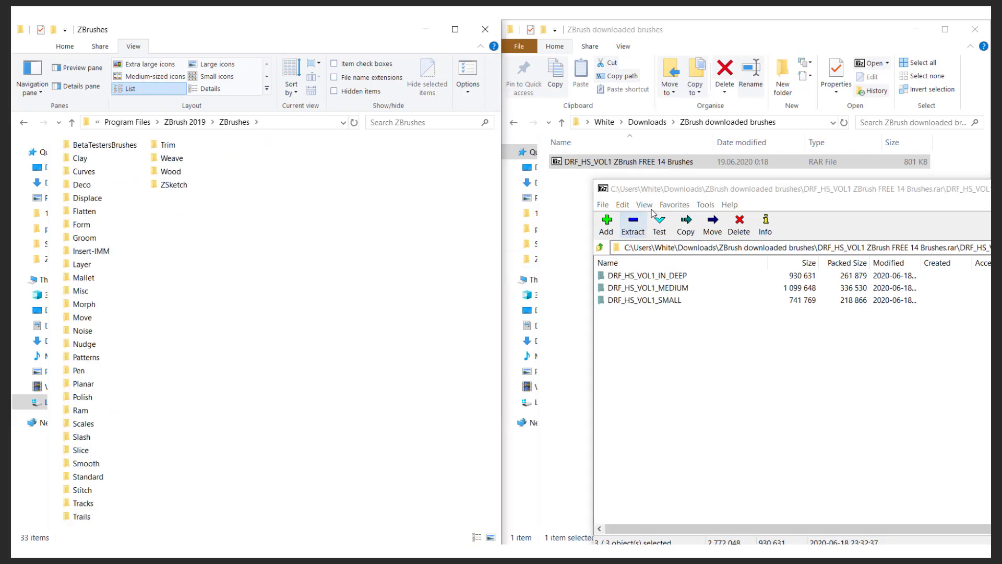
{"action": "left_click_drag", "start_coordinate": [675, 196], "coordinate": [647, 192]}
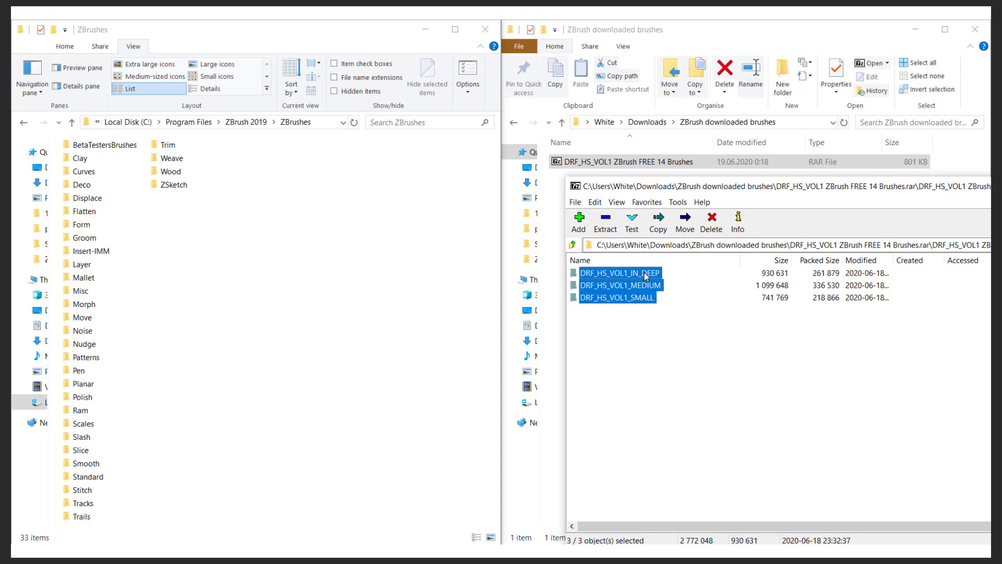
{"action": "left_click_drag", "start_coordinate": [646, 276], "coordinate": [214, 284]}
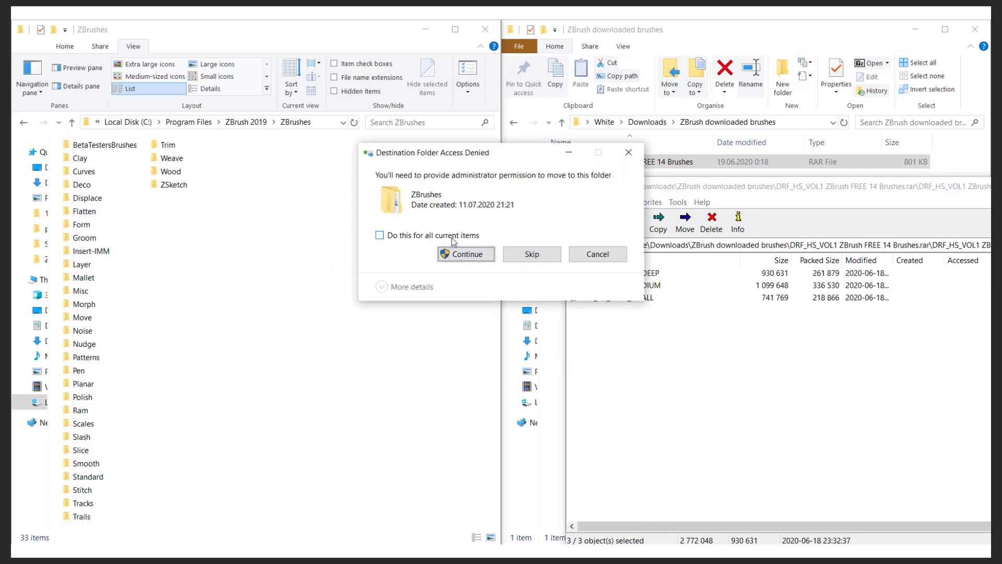
{"action": "left_click", "coordinate": [379, 235]}
{"action": "left_click", "coordinate": [463, 254]}
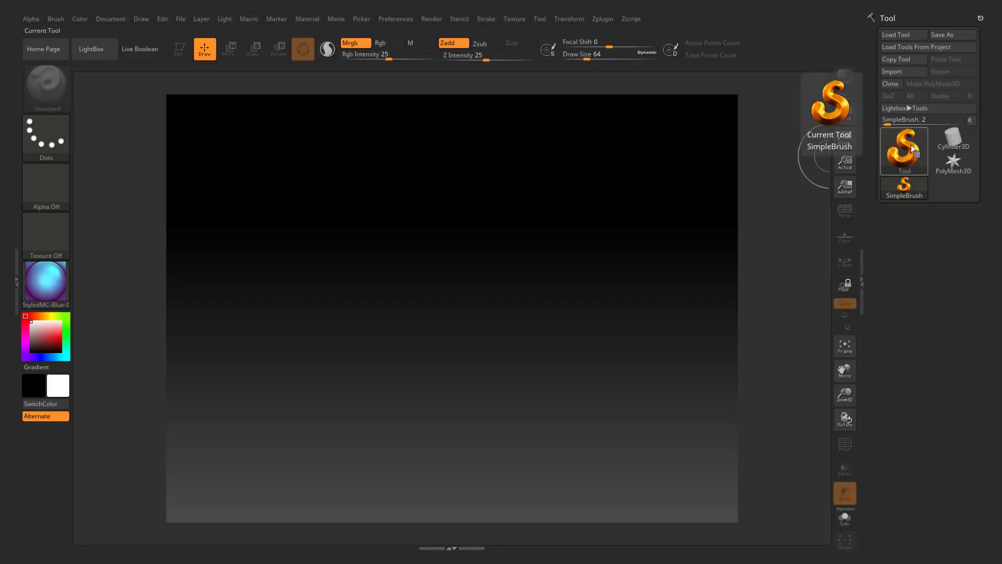
- Draw a large Sphere3D centred on the canvas, enter Edit mode and convert it to a PolyMesh3D
{"action": "left_click", "coordinate": [910, 145]}
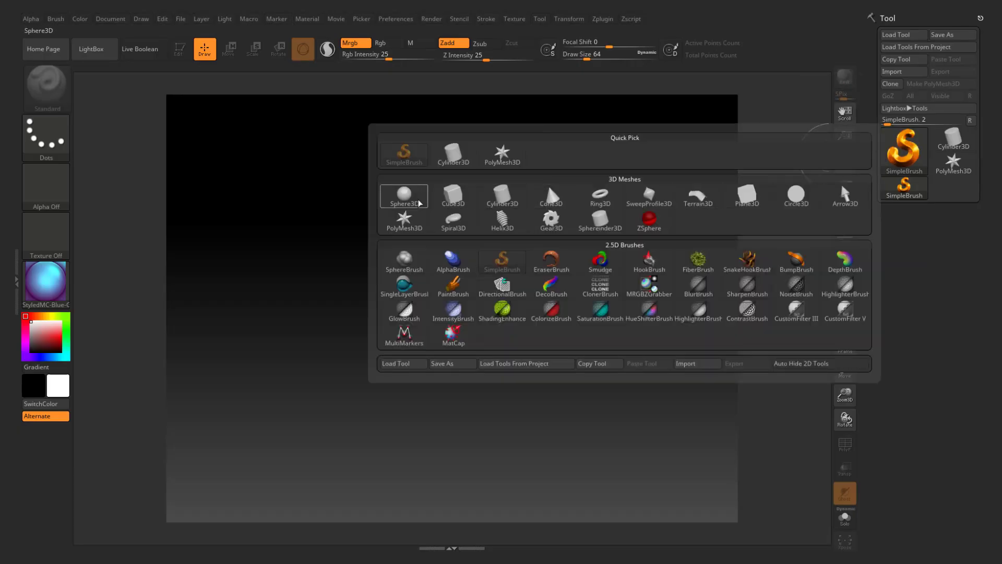
{"action": "left_click", "coordinate": [404, 194]}
{"action": "left_click_drag", "start_coordinate": [455, 299], "coordinate": [495, 548]}
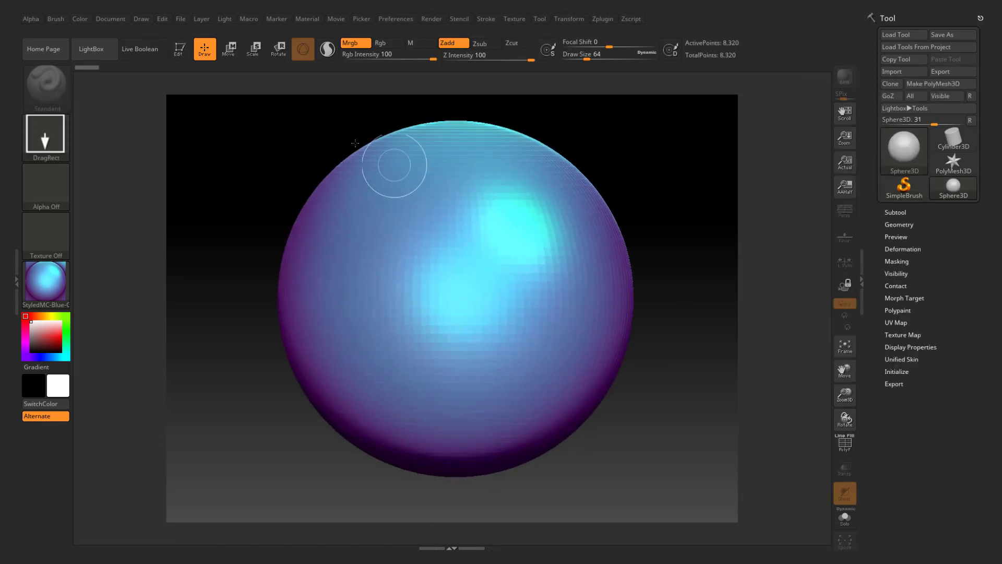
{"action": "left_click", "coordinate": [178, 57]}
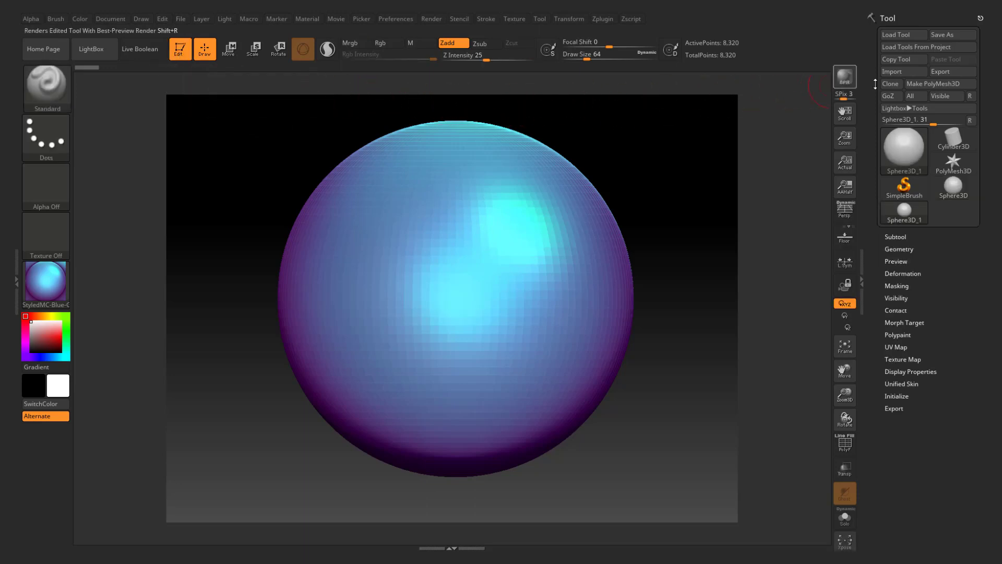
{"action": "left_click", "coordinate": [934, 85]}
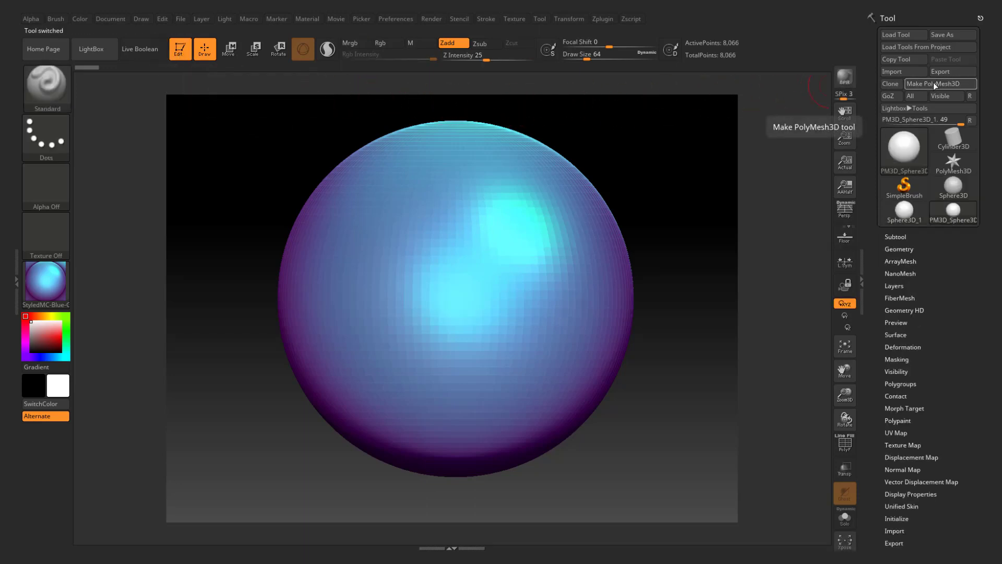
- Mark the sphere subtool as a Start group and turn on Live Boolean
{"action": "left_click", "coordinate": [896, 236]}
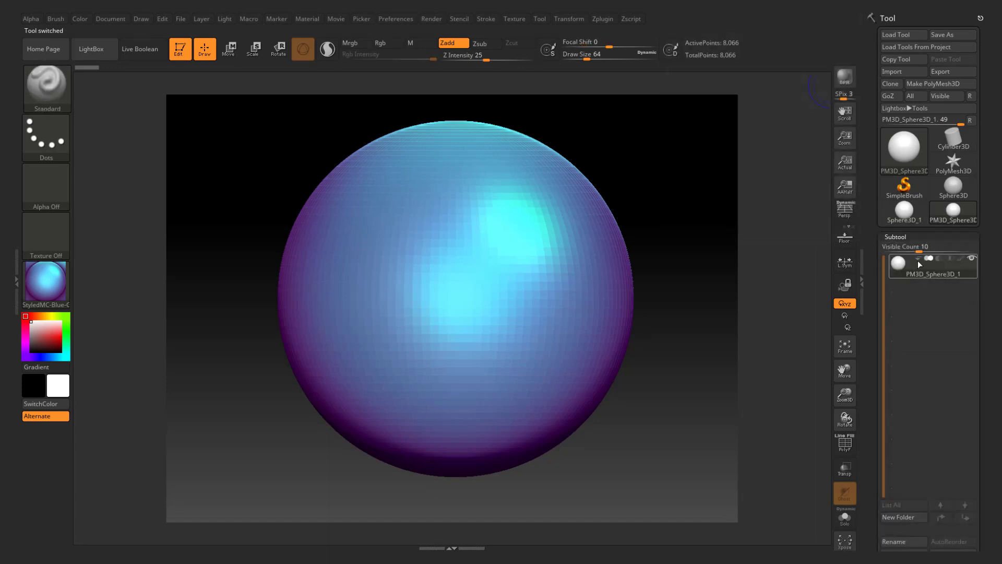
{"action": "mouse_move", "coordinate": [916, 262]}
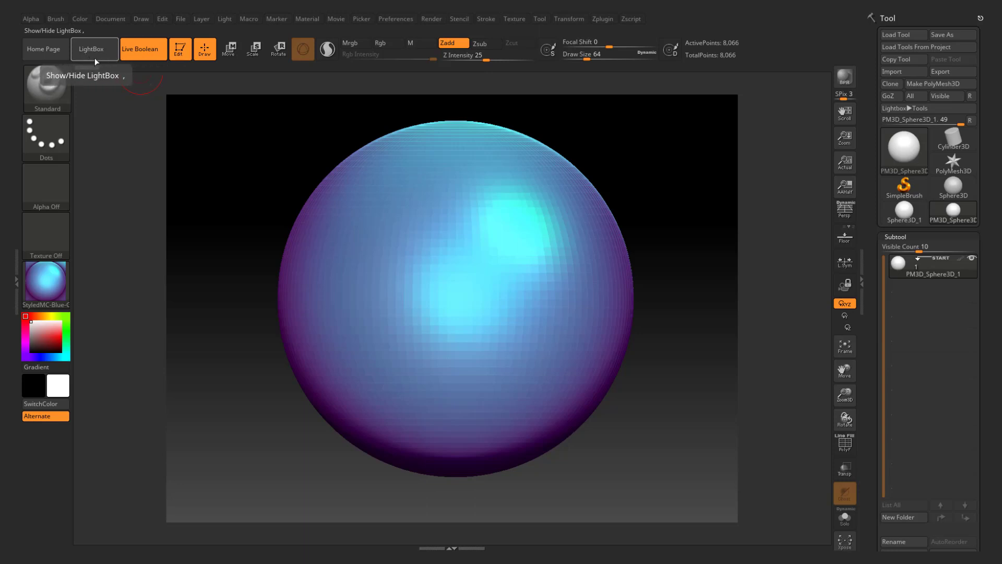
- Load the DRF_V1_HS04 brush from the 260% folder inside DRF_HS_VOL1_SMALL
{"action": "left_click", "coordinate": [59, 19]}
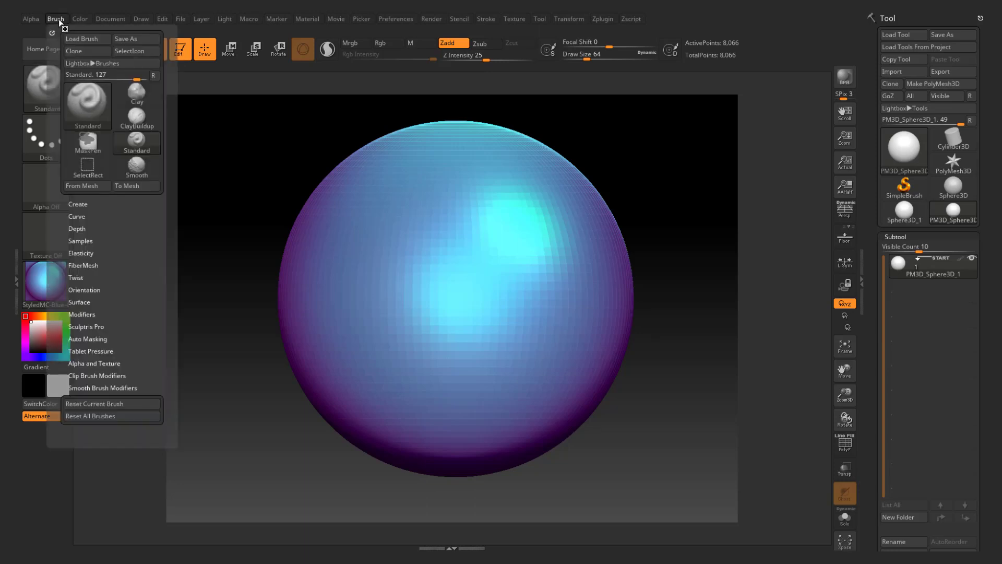
{"action": "left_click", "coordinate": [110, 65]}
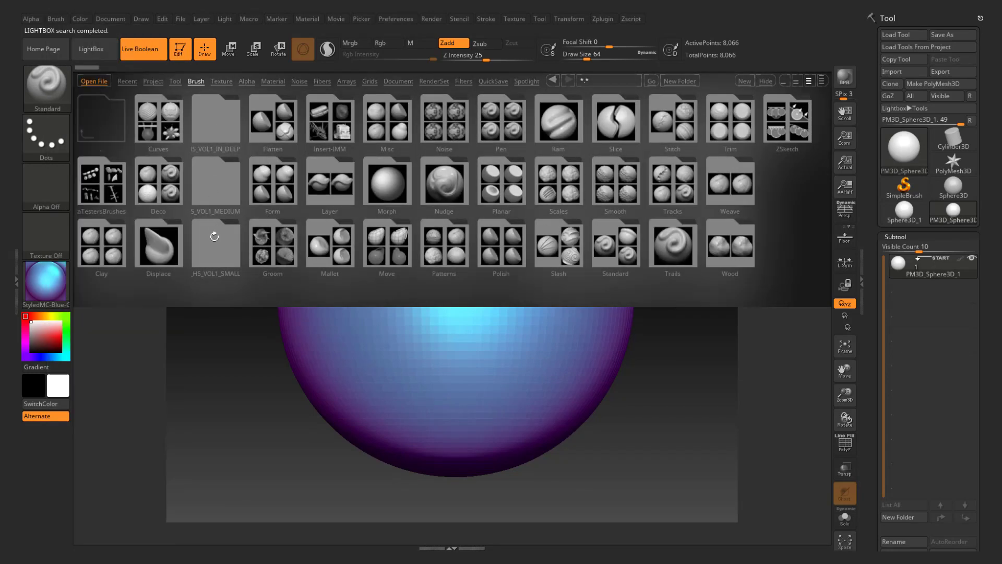
{"action": "double_click", "coordinate": [215, 249]}
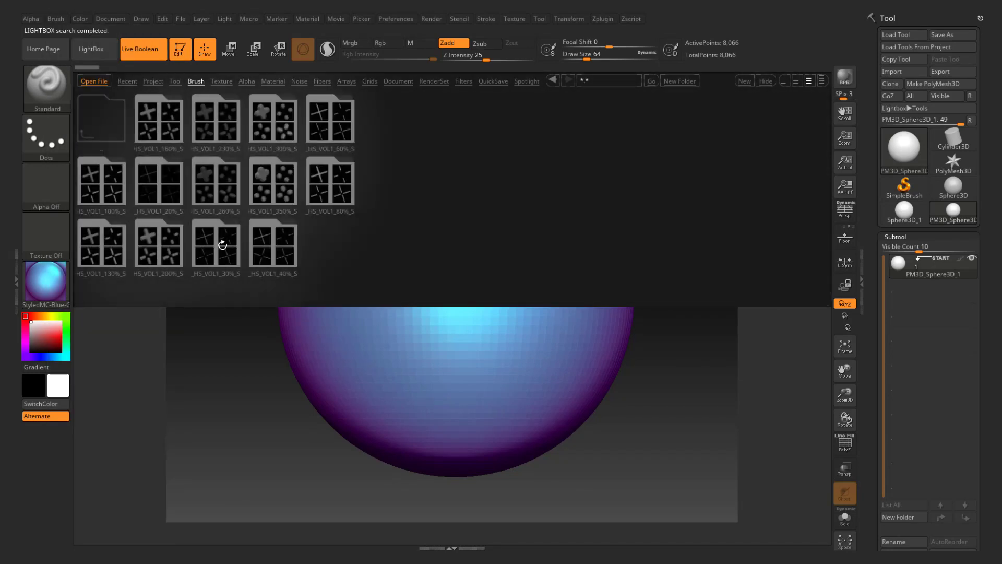
{"action": "double_click", "coordinate": [216, 189]}
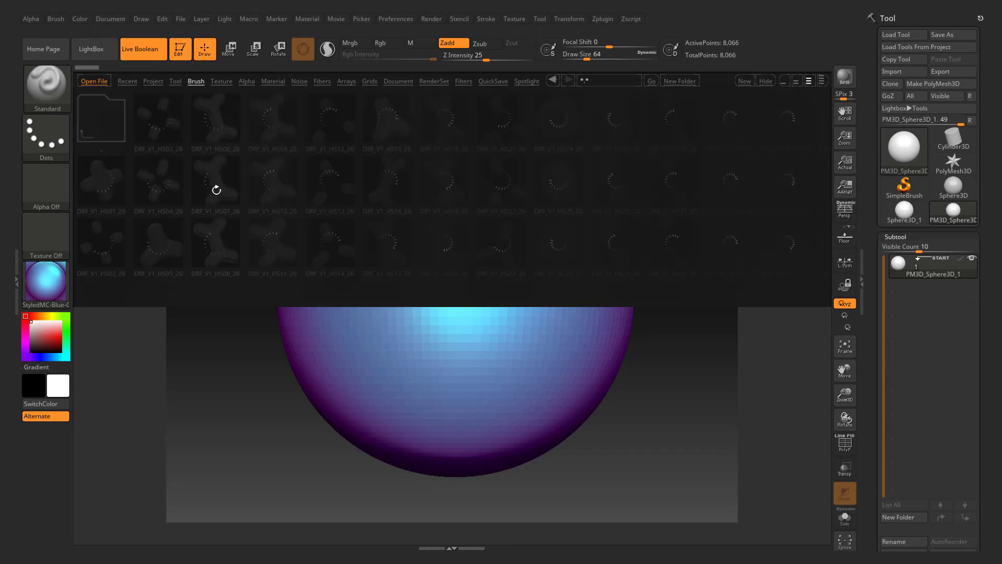
{"action": "double_click", "coordinate": [159, 176]}
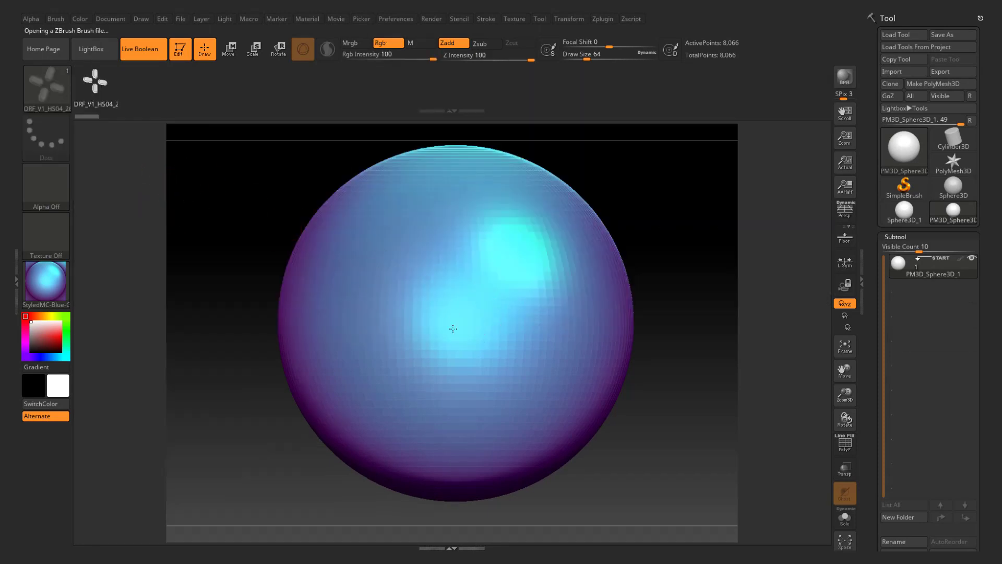
- Insert the four-slot brush mesh large at the centre of the sphere's front and split the unmasked points into a separate subtool
{"action": "left_click_drag", "start_coordinate": [453, 328], "coordinate": [463, 456]}
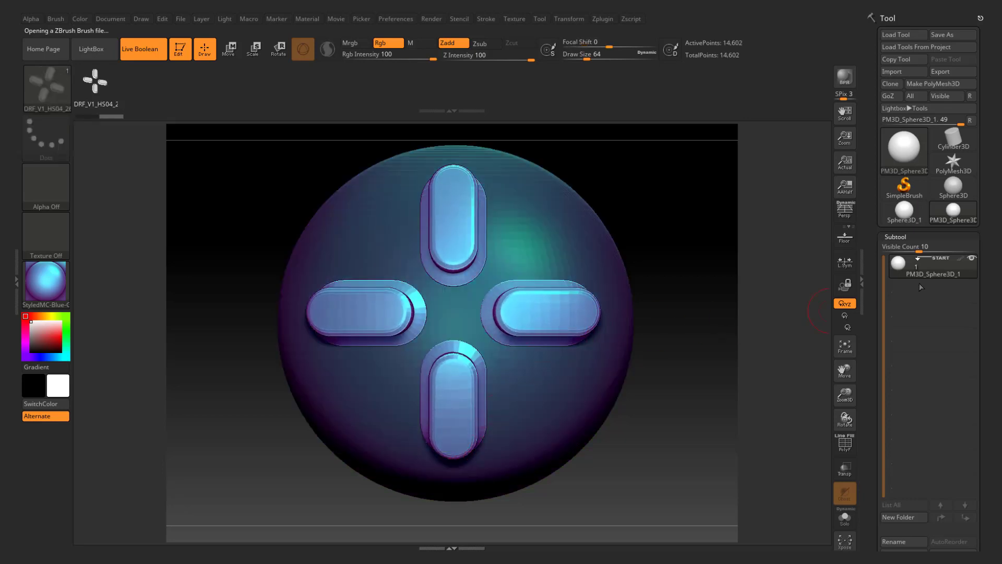
{"action": "mouse_move", "coordinate": [667, 329]}
{"action": "left_mouse_down"}
{"action": "mouse_move", "coordinate": [709, 317]}
{"action": "mouse_move", "coordinate": [670, 321]}
{"action": "left_mouse_up"}
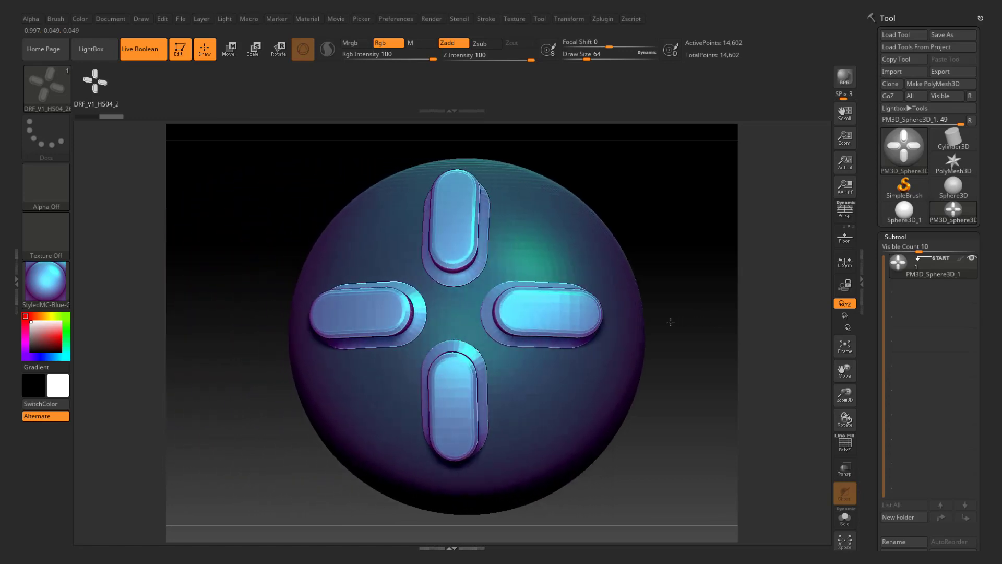
{"action": "scroll", "coordinate": [988, 429], "scroll_direction": "down", "scroll_amount": 5}
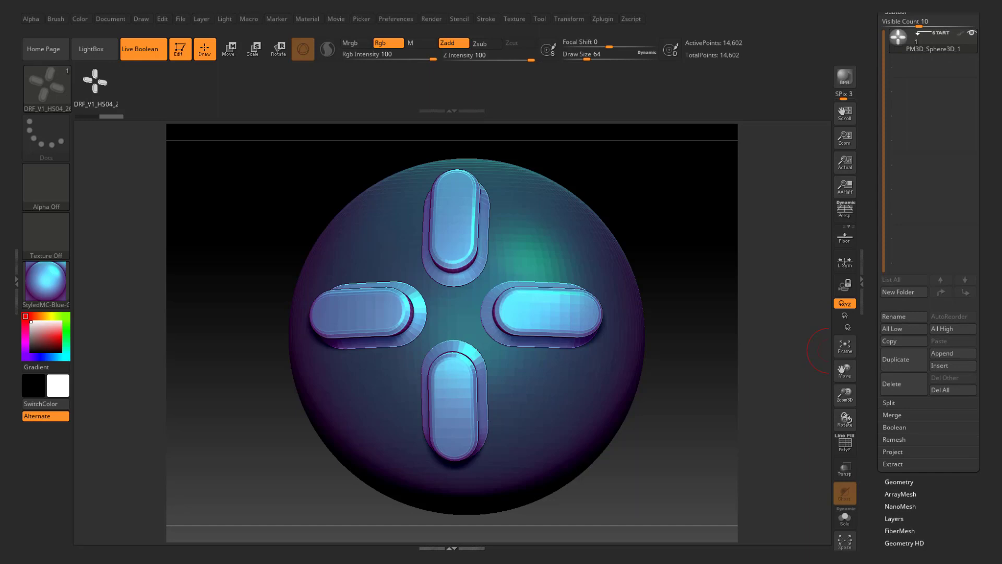
{"action": "left_click", "coordinate": [894, 403]}
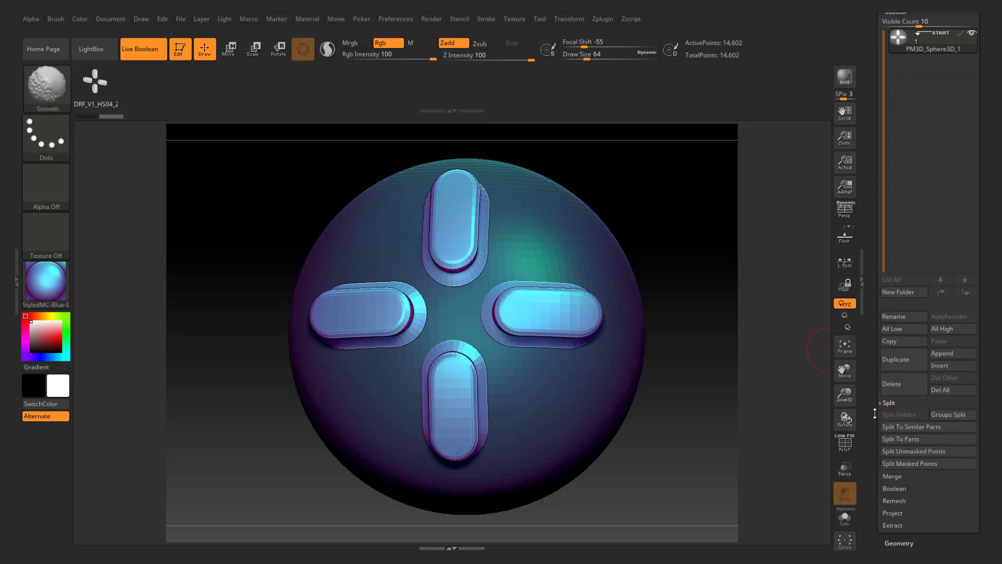
{"action": "left_click", "coordinate": [952, 453]}
- Set the inserted slot-shape subtool PM3D_Sphere3D_2 to subtraction so it cuts into the sphere
{"action": "mouse_move", "coordinate": [920, 61]}
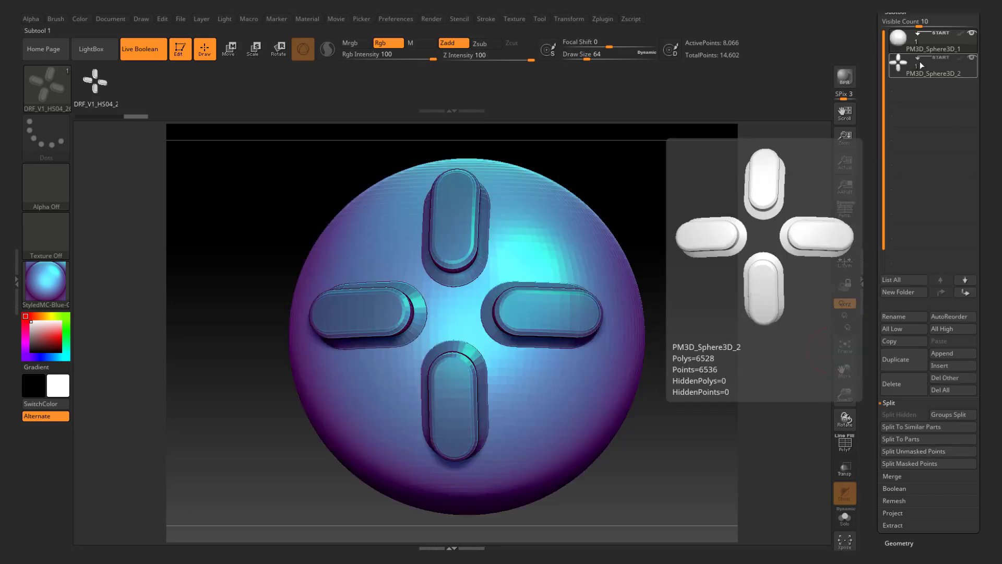
{"action": "left_click", "coordinate": [937, 57]}
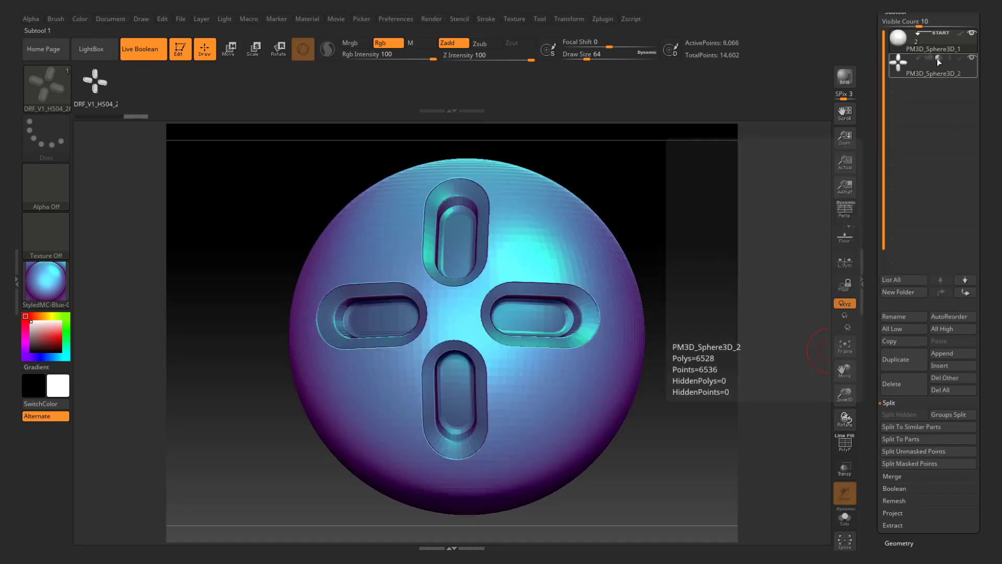
{"action": "mouse_move", "coordinate": [593, 285]}
{"action": "left_mouse_down"}
{"action": "mouse_move", "coordinate": [629, 287]}
{"action": "mouse_move", "coordinate": [598, 292]}
{"action": "left_mouse_up"}
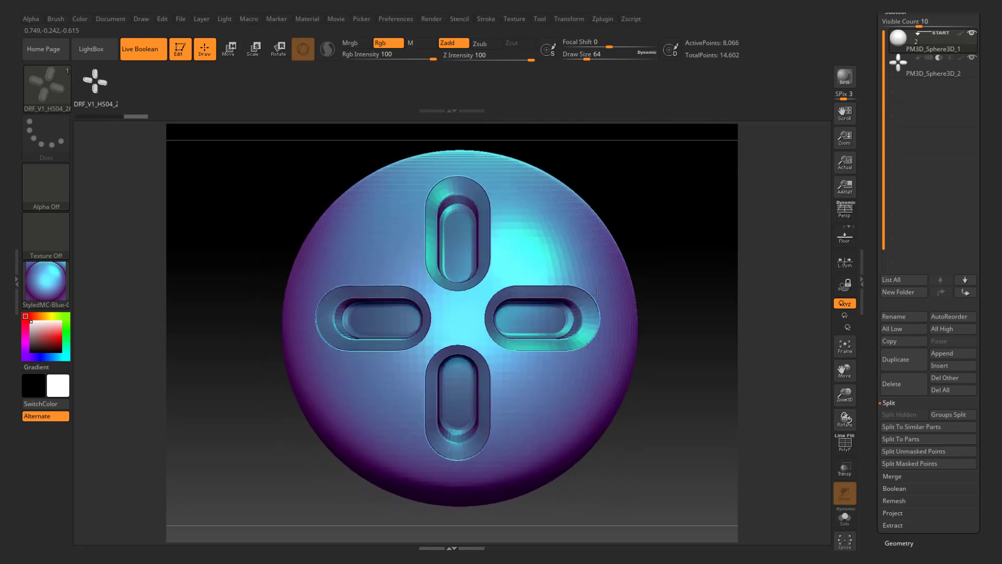
- Turn on Dynamic Subdiv for the slot-shape subtool PM3D_Sphere3D_2
{"action": "left_click", "coordinate": [926, 73]}
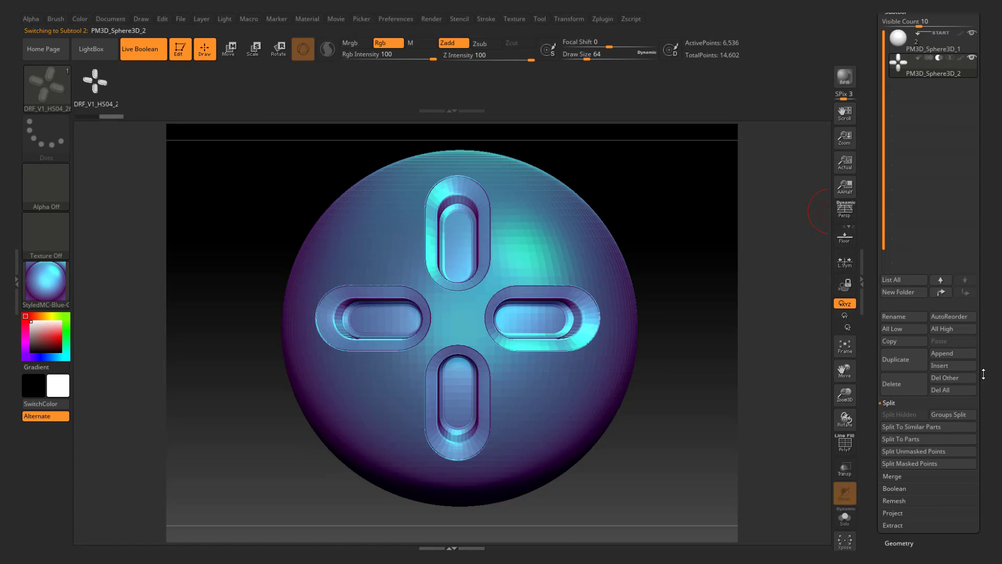
{"action": "scroll", "coordinate": [983, 374], "scroll_direction": "down", "scroll_amount": 8}
{"action": "key", "text": "shift"}
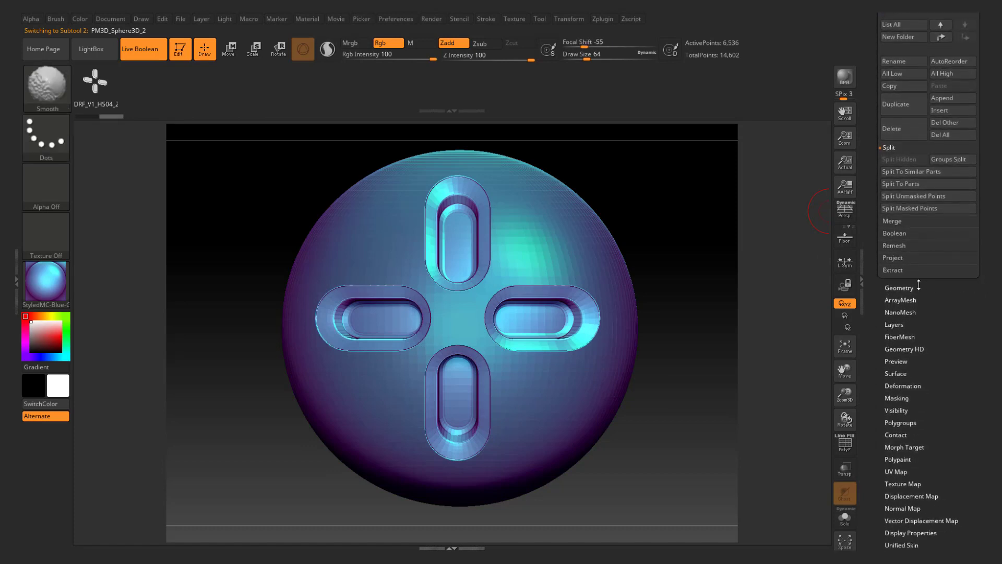
{"action": "left_click", "coordinate": [906, 287]}
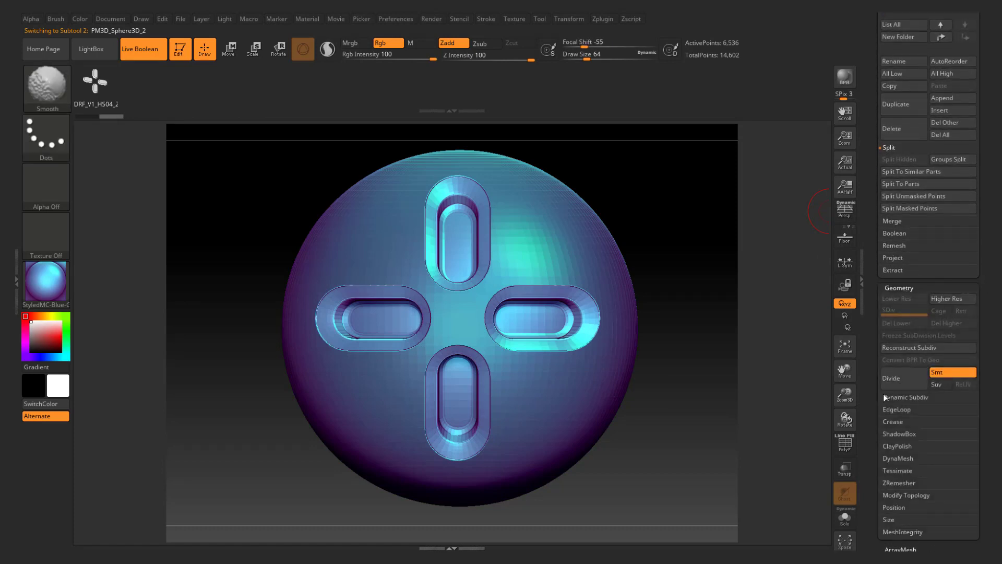
{"action": "left_click", "coordinate": [932, 396]}
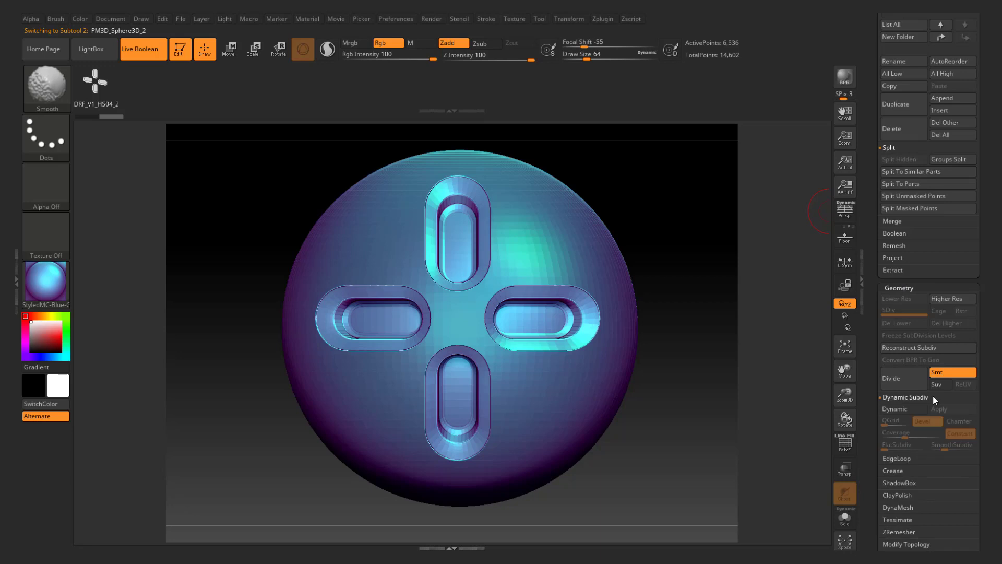
{"action": "left_click", "coordinate": [894, 409]}
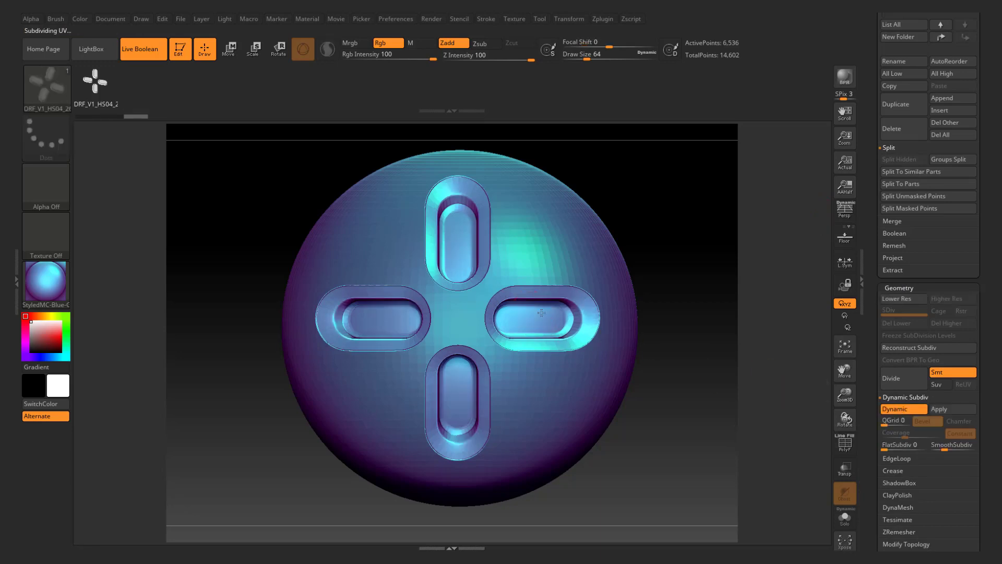
{"action": "mouse_move", "coordinate": [541, 312]}
{"action": "right_mouse_down"}
{"action": "mouse_move", "coordinate": [621, 312]}
{"action": "mouse_move", "coordinate": [545, 308]}
{"action": "right_mouse_up"}
{"action": "left_click_drag", "start_coordinate": [971, 284], "coordinate": [971, 289]}
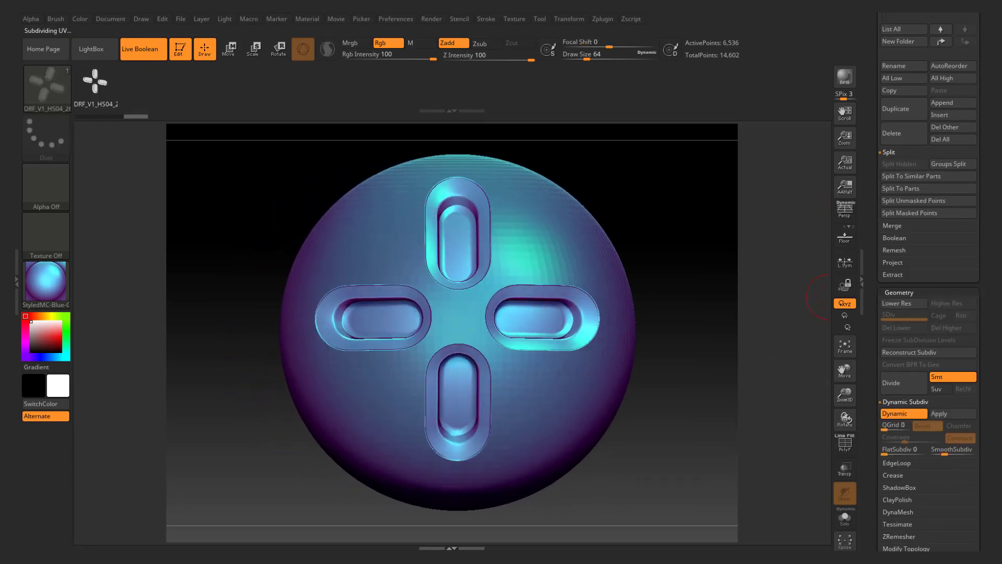
- Turn on dynamic subdivision for the sphere subtool PM3D_Sphere3D_1 and reselect the slot-shape subtool PM3D_Sphere3D_2
{"action": "scroll", "coordinate": [929, 261], "scroll_direction": "up", "scroll_amount": 10}
{"action": "left_click", "coordinate": [936, 221]}
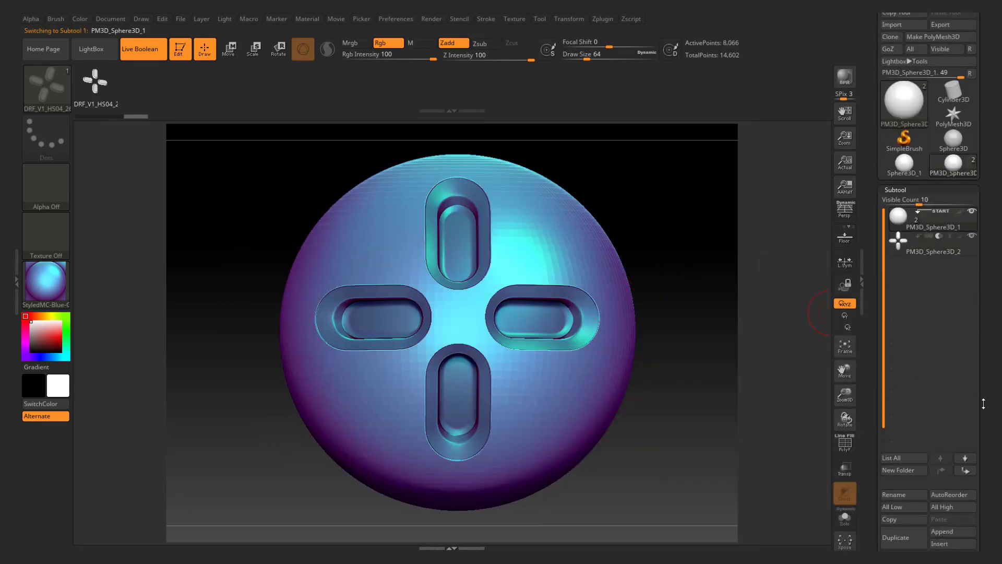
{"action": "left_click_drag", "start_coordinate": [985, 403], "coordinate": [986, 256]}
{"action": "key", "text": "ctrl+d"}
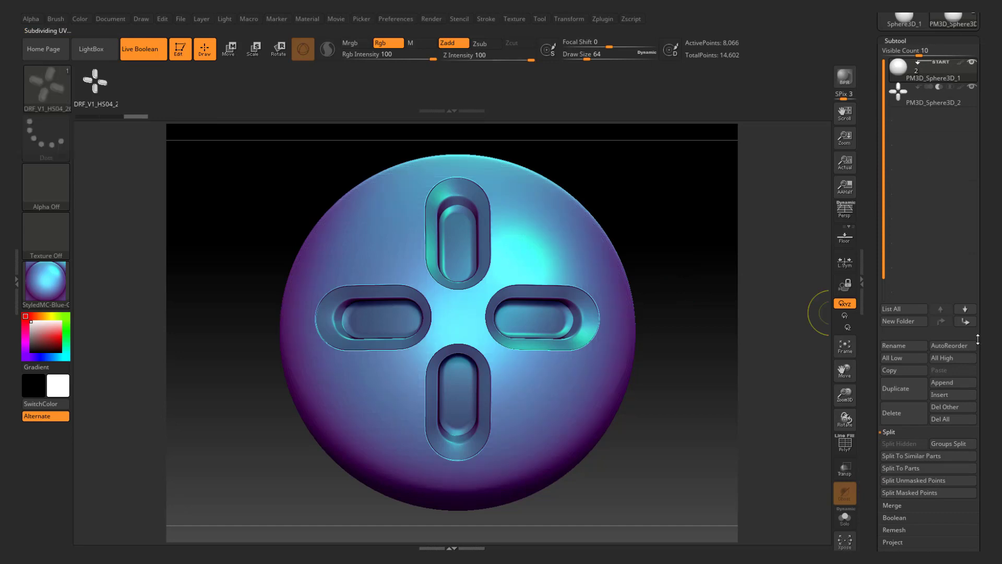
{"action": "left_click", "coordinate": [913, 99]}
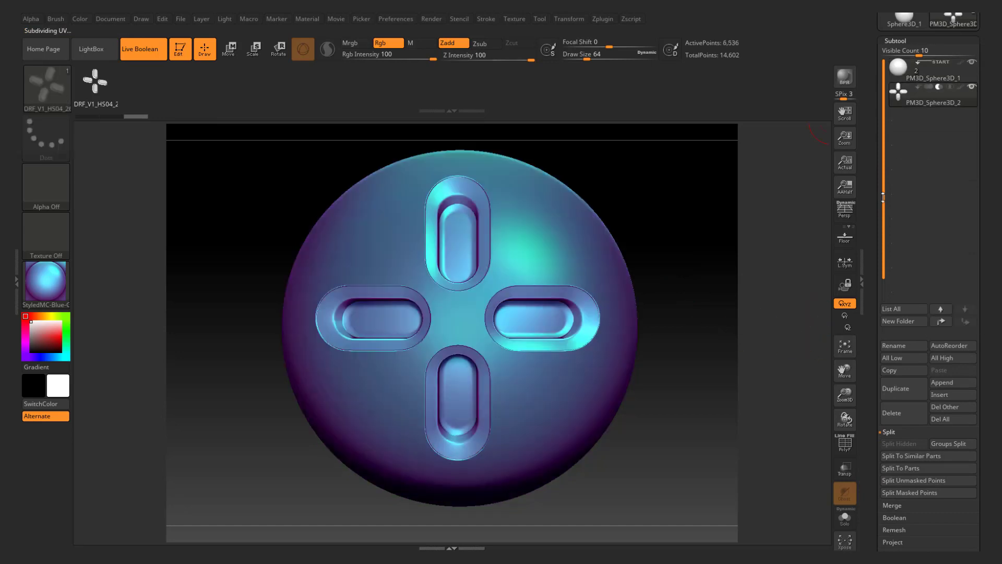
- Isolate the slot-shape subtool with its wireframe to examine its topology, and check the polygon counts of both subtools
{"action": "left_click", "coordinate": [844, 518]}
{"action": "left_click", "coordinate": [845, 442]}
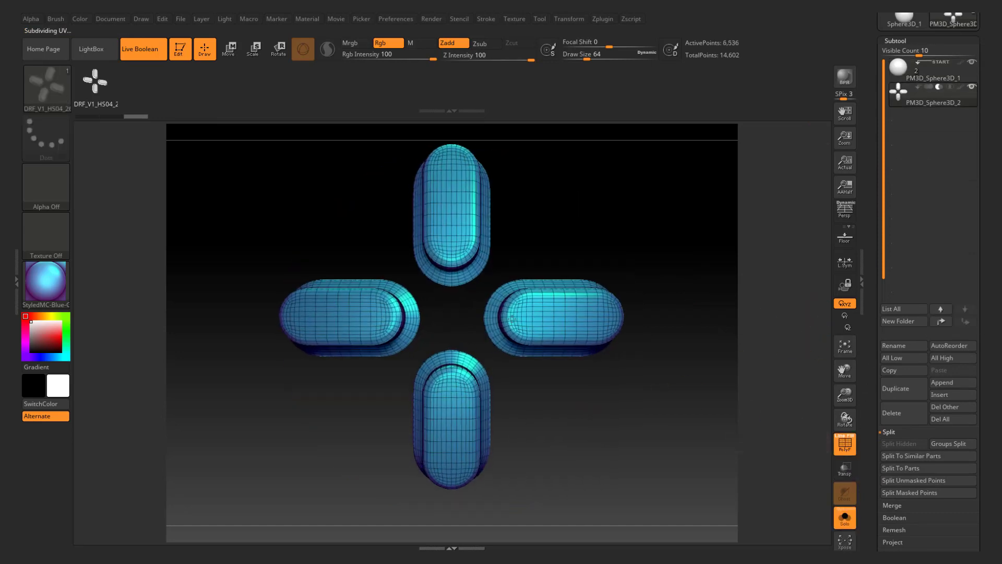
{"action": "mouse_move", "coordinate": [450, 314]}
{"action": "right_mouse_down"}
{"action": "mouse_move", "coordinate": [580, 310]}
{"action": "mouse_move", "coordinate": [470, 313]}
{"action": "right_mouse_up"}
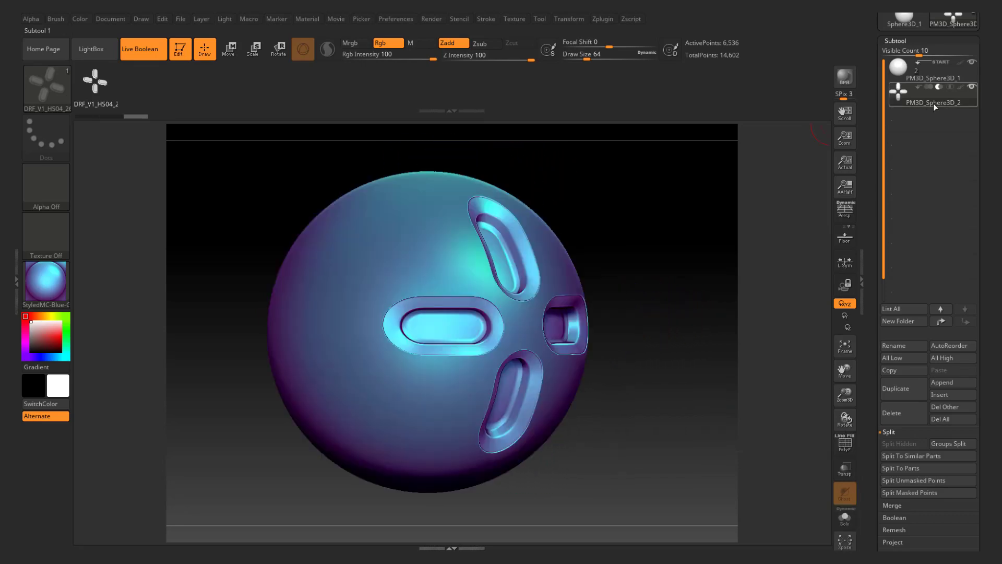
{"action": "mouse_move", "coordinate": [934, 102]}
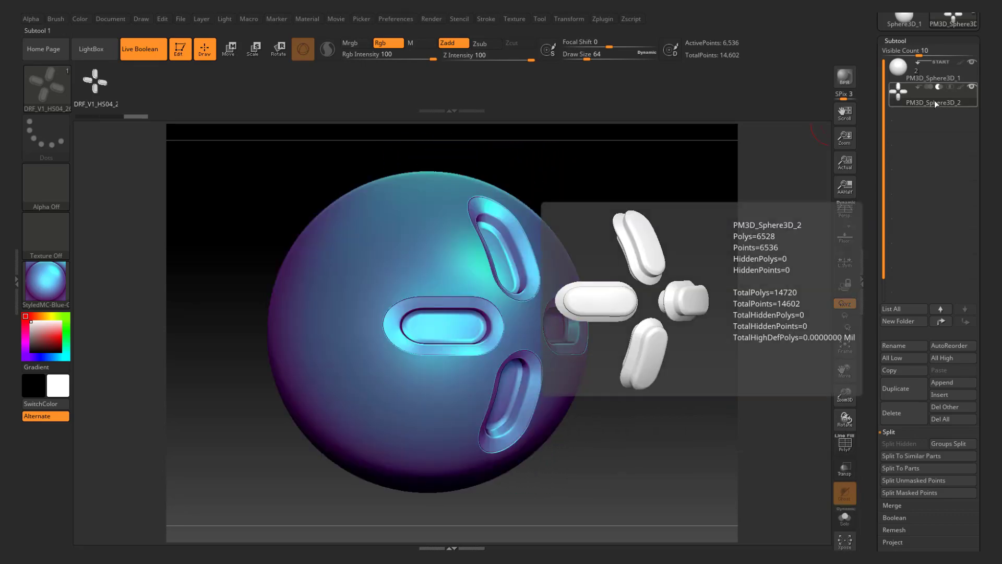
{"action": "left_click", "coordinate": [934, 73]}
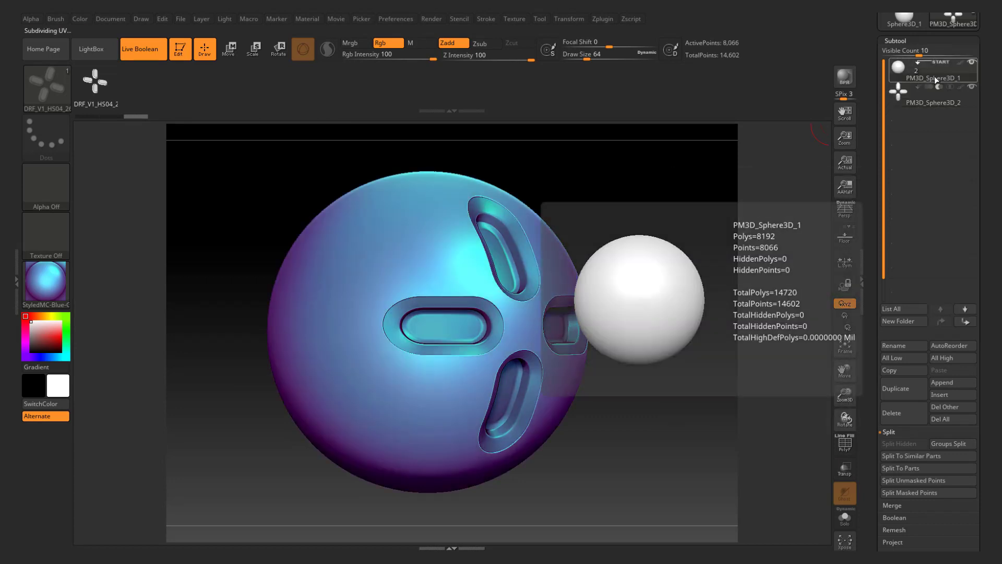
{"action": "left_click", "coordinate": [928, 97]}
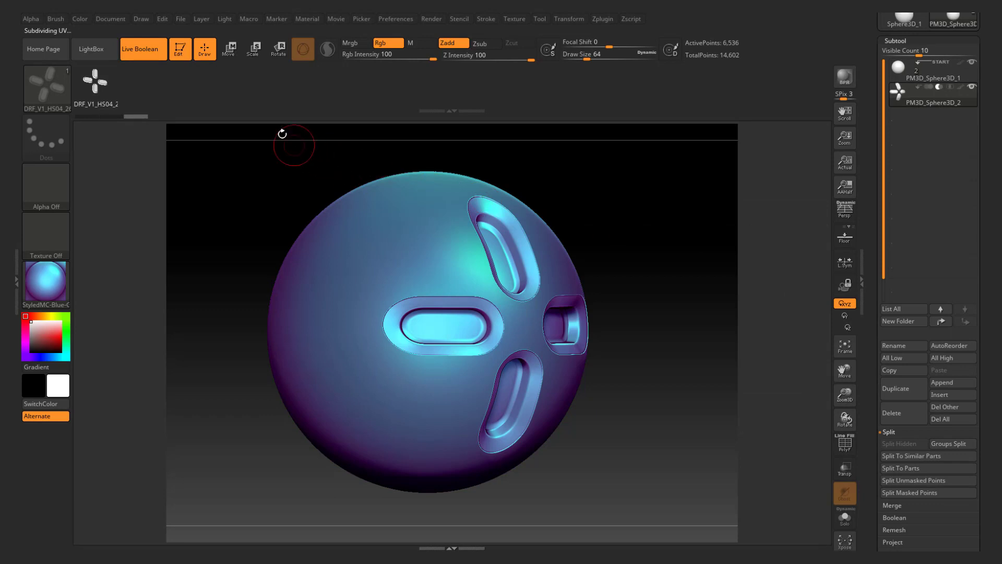
- Move the slot-shape subtool outward along Z for shallower cuts and scale its depth to about 0.98
{"action": "left_click", "coordinate": [231, 56]}
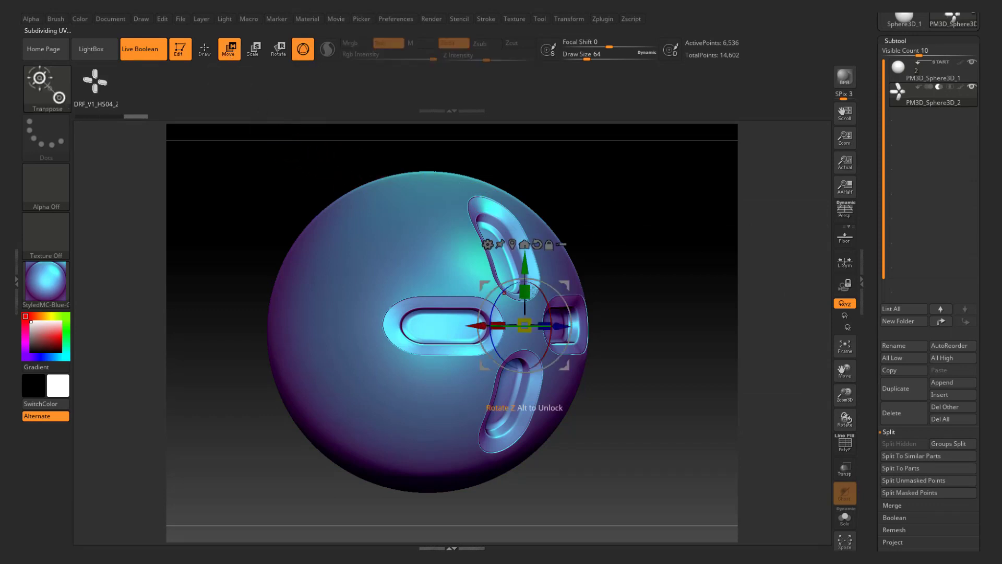
{"action": "right_click_drag", "start_coordinate": [523, 264], "coordinate": [537, 289]}
{"action": "scroll", "coordinate": [537, 288], "scroll_direction": "up", "scroll_amount": 4}
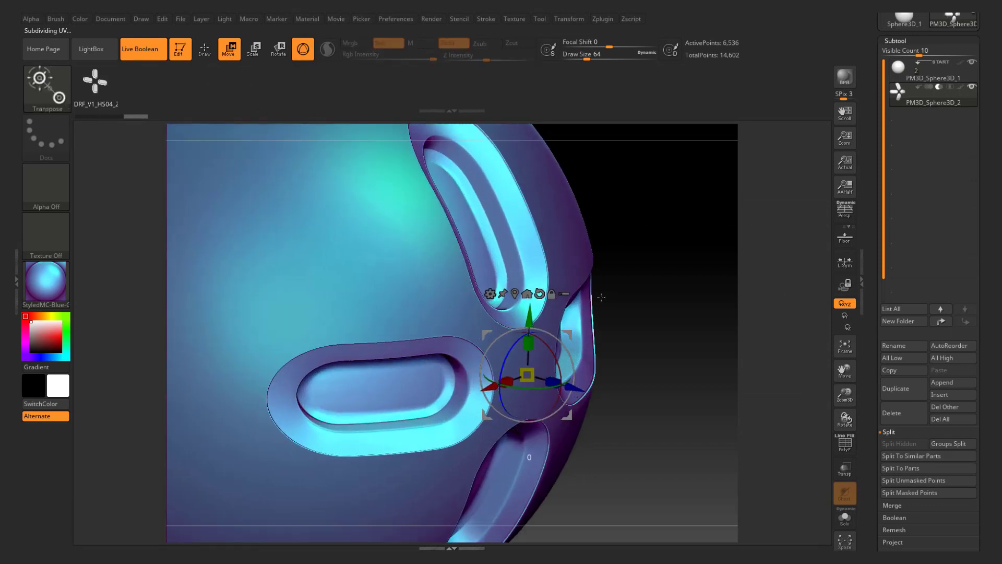
{"action": "left_click_drag", "start_coordinate": [571, 393], "coordinate": [587, 393]}
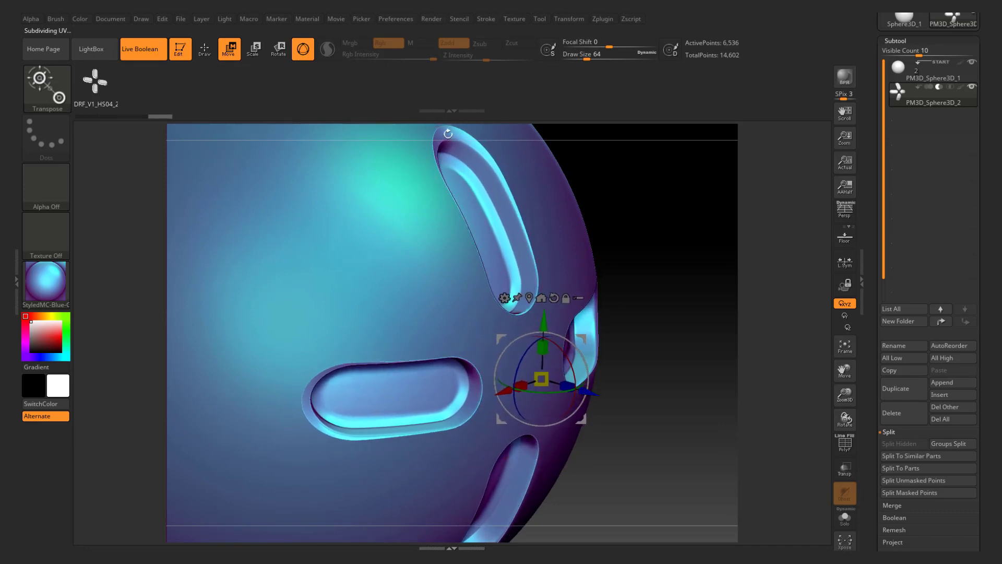
{"action": "right_click_drag", "start_coordinate": [495, 212], "coordinate": [490, 220], "text": "ctrl"}
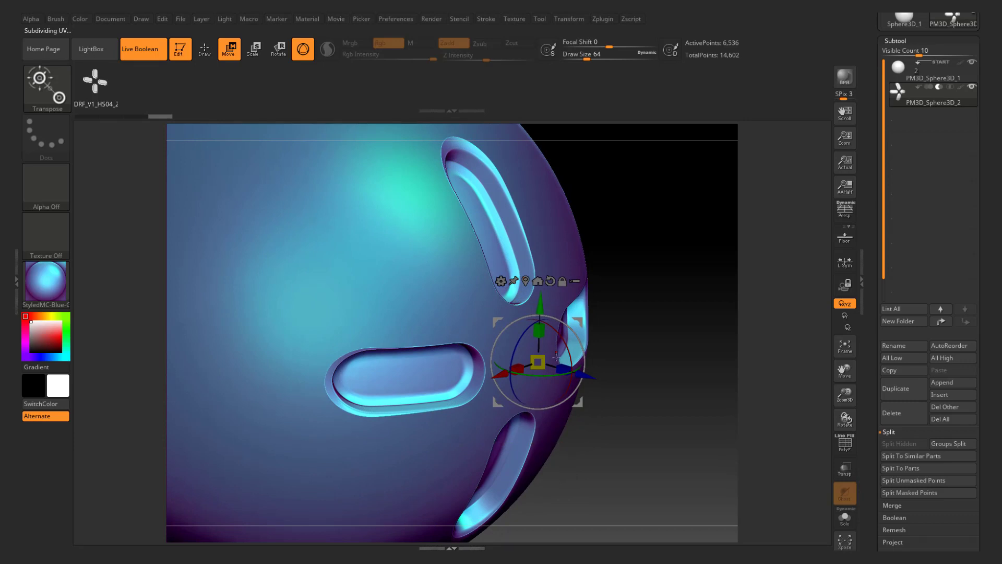
{"action": "left_click_drag", "start_coordinate": [564, 370], "coordinate": [562, 370]}
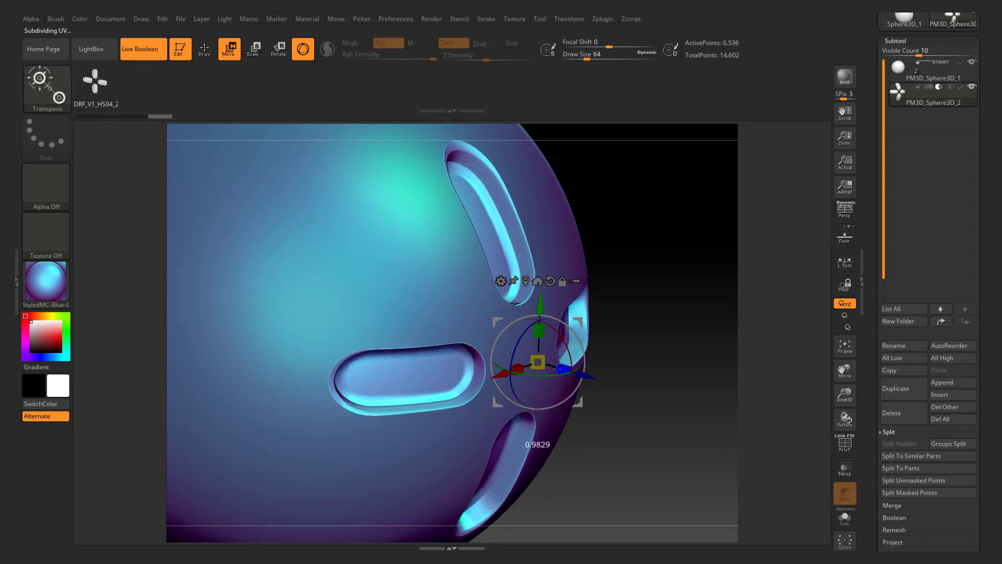
{"action": "mouse_move", "coordinate": [637, 319]}
{"action": "left_mouse_down", "text": "shift"}
{"action": "mouse_move", "coordinate": [698, 337]}
{"action": "mouse_move", "coordinate": [620, 355]}
{"action": "mouse_move", "coordinate": [597, 214]}
{"action": "left_mouse_up", "text": "shift"}
{"action": "key", "text": "q"}
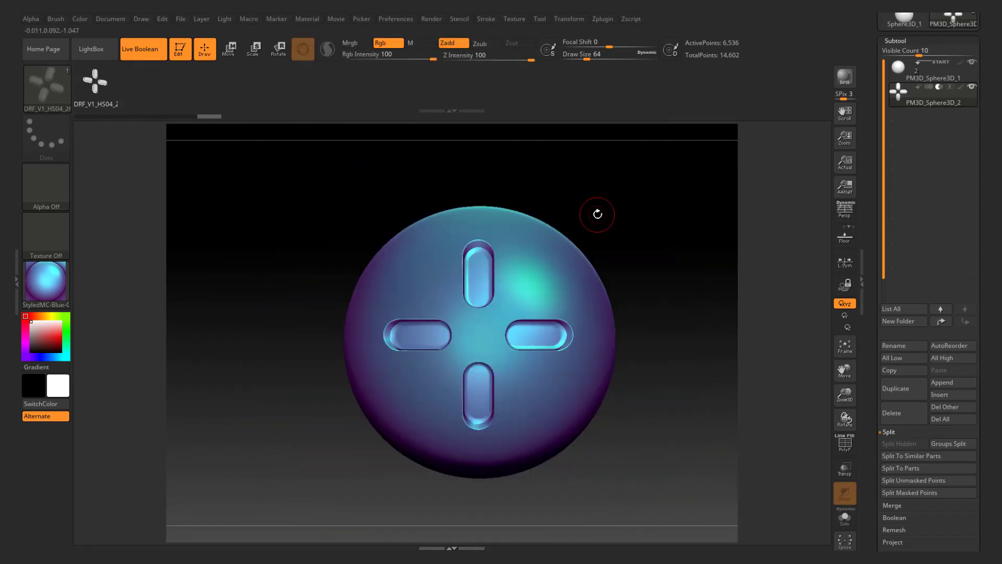
- Load the X-shaped insert brush DRF_V1_HS20 from the brush library
{"action": "left_click", "coordinate": [54, 19]}
{"action": "left_click", "coordinate": [99, 41]}
{"action": "left_click", "coordinate": [219, 290]}
{"action": "left_click", "coordinate": [335, 225]}
{"action": "double_click", "coordinate": [436, 286]}
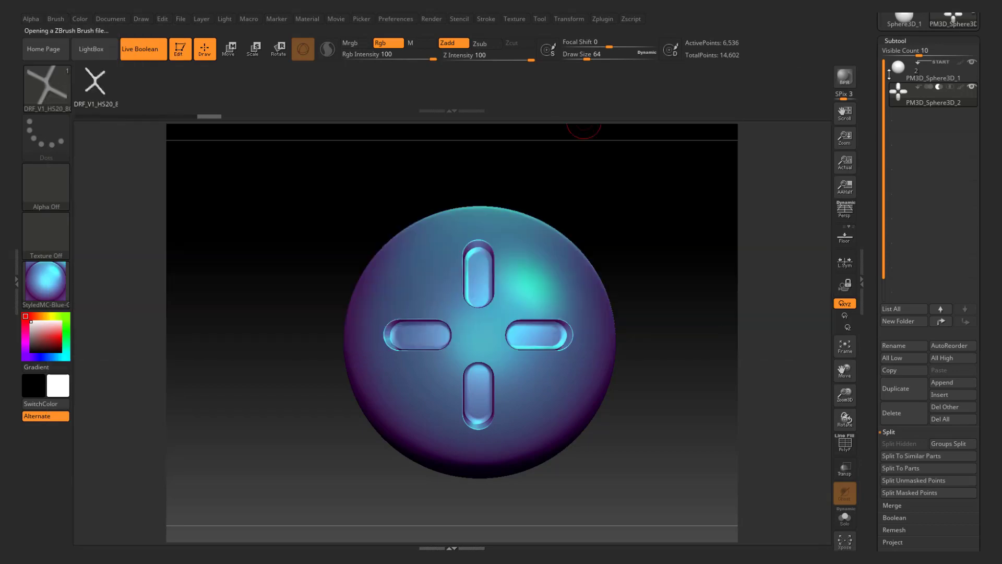
- Select the sphere subtool PM3D_Sphere3D_1 and activate X symmetry
{"action": "mouse_move", "coordinate": [952, 101]}
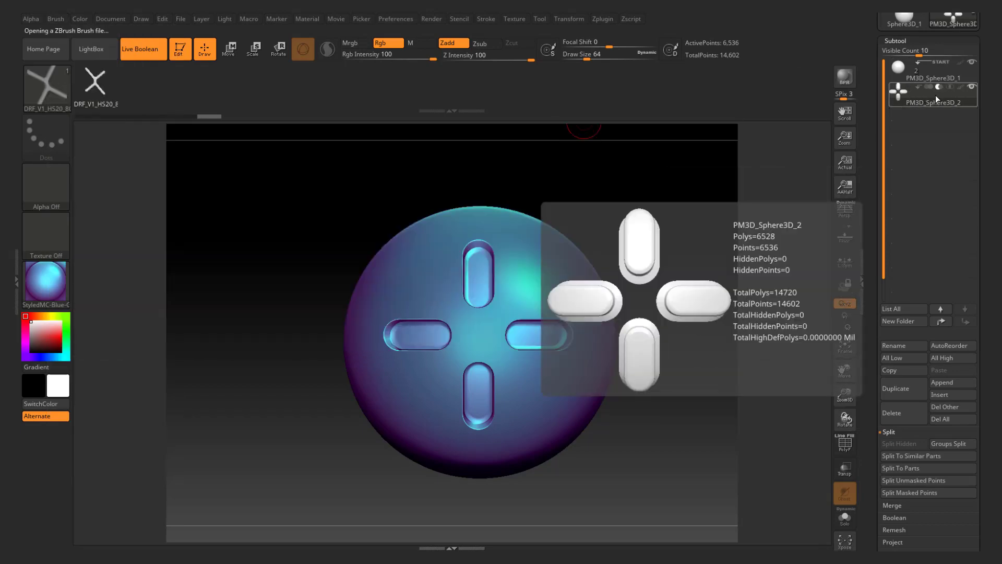
{"action": "left_click", "coordinate": [926, 73]}
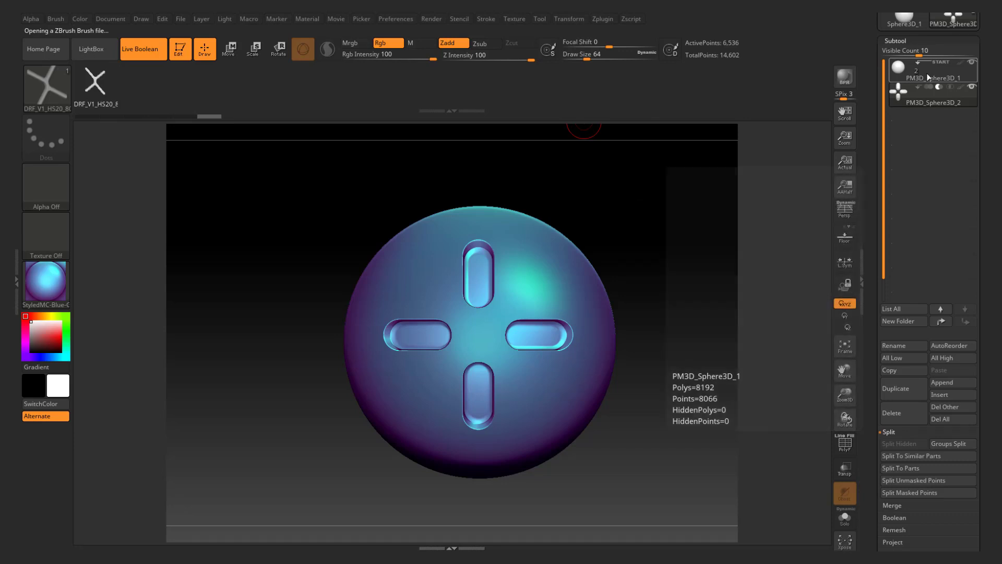
{"action": "left_click", "coordinate": [569, 19]}
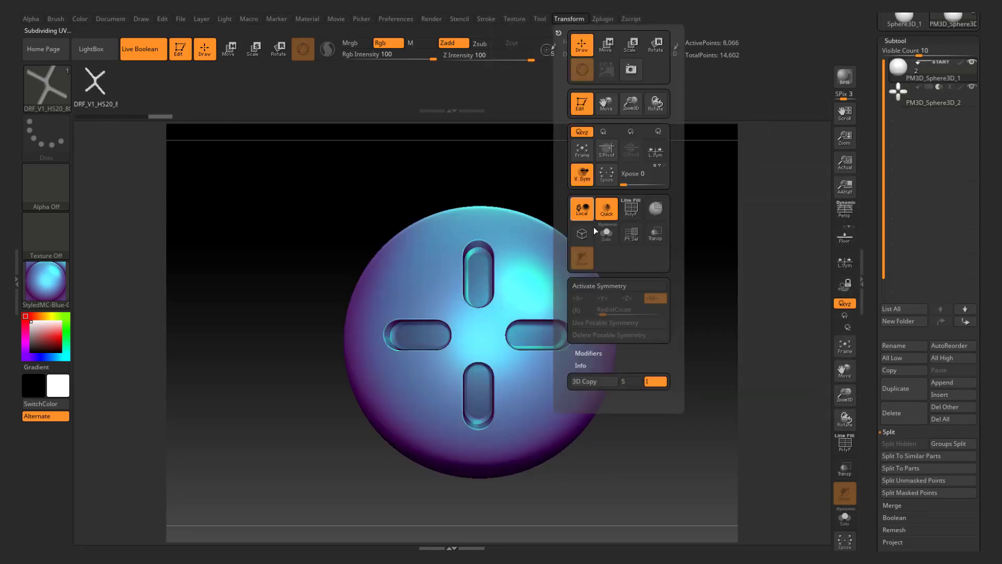
{"action": "left_click", "coordinate": [620, 286]}
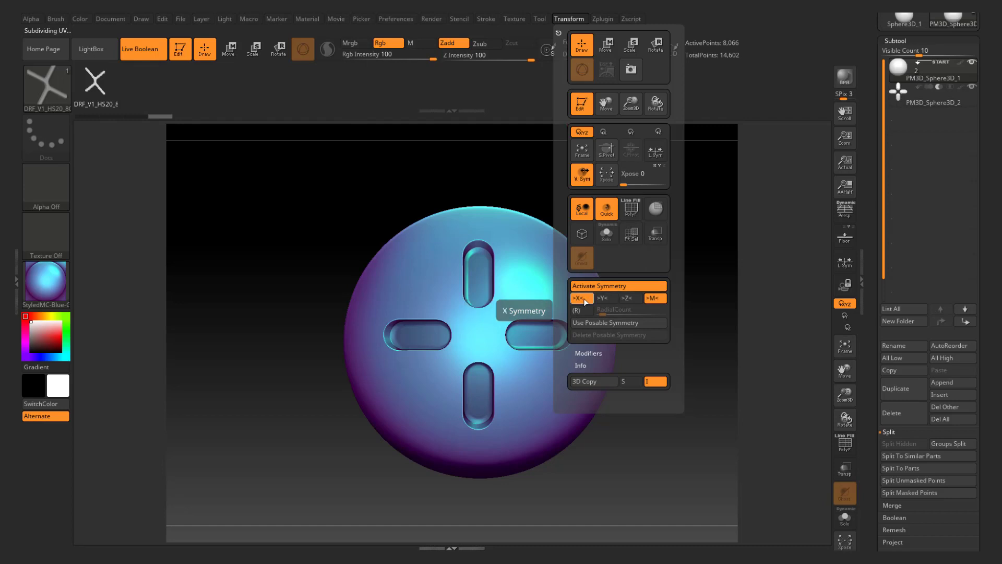
- Insert mirrored X shapes on the sphere's upper front, split them into their own subtool and set it to subtraction
{"action": "left_click_drag", "start_coordinate": [535, 282], "coordinate": [566, 271]}
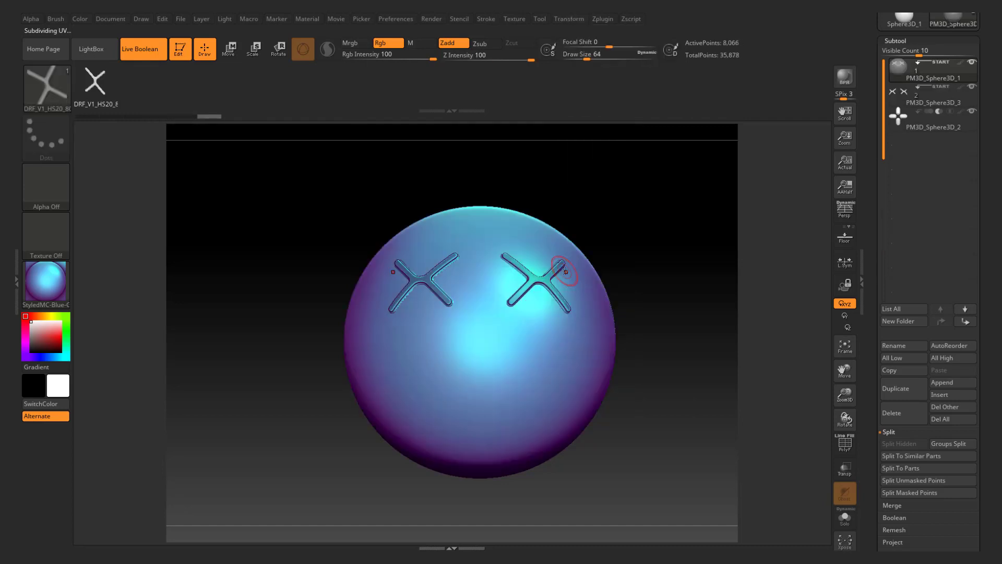
{"action": "left_click", "coordinate": [919, 88]}
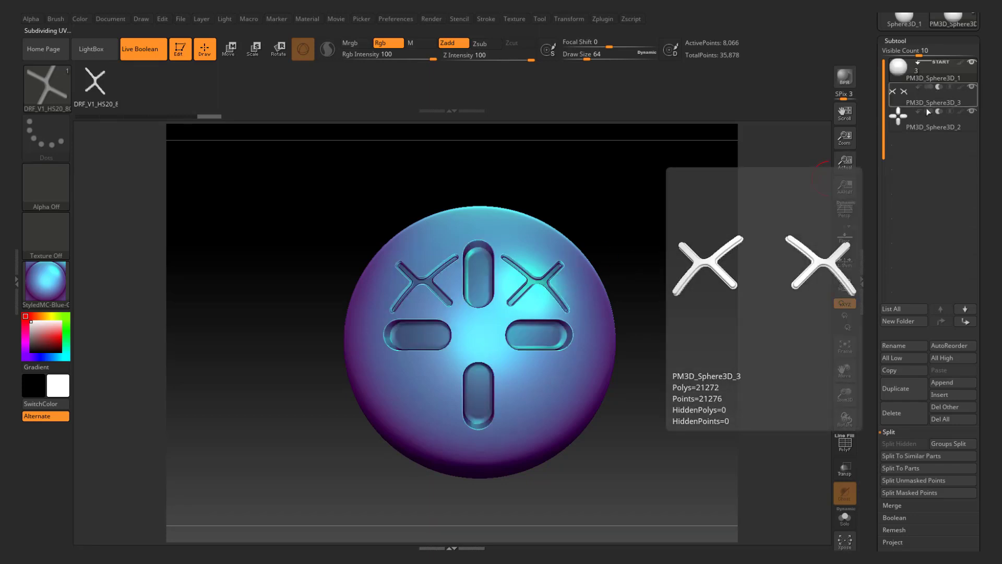
- Nudge the slot-shape subtool PM3D_Sphere3D_2 along X to centre it between the two X shapes
{"action": "left_click", "coordinate": [904, 127]}
{"action": "key", "text": "w"}
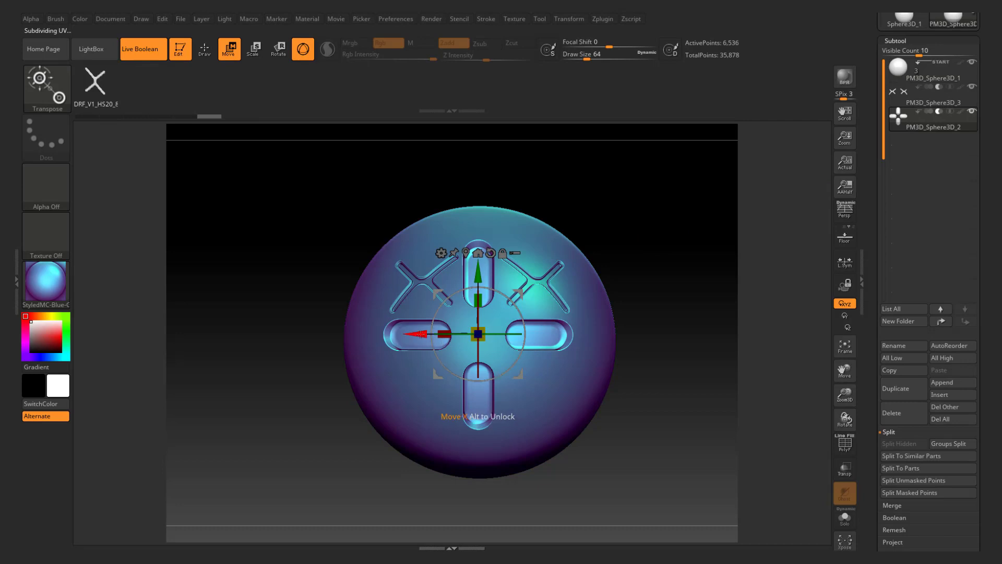
{"action": "key", "text": "q"}
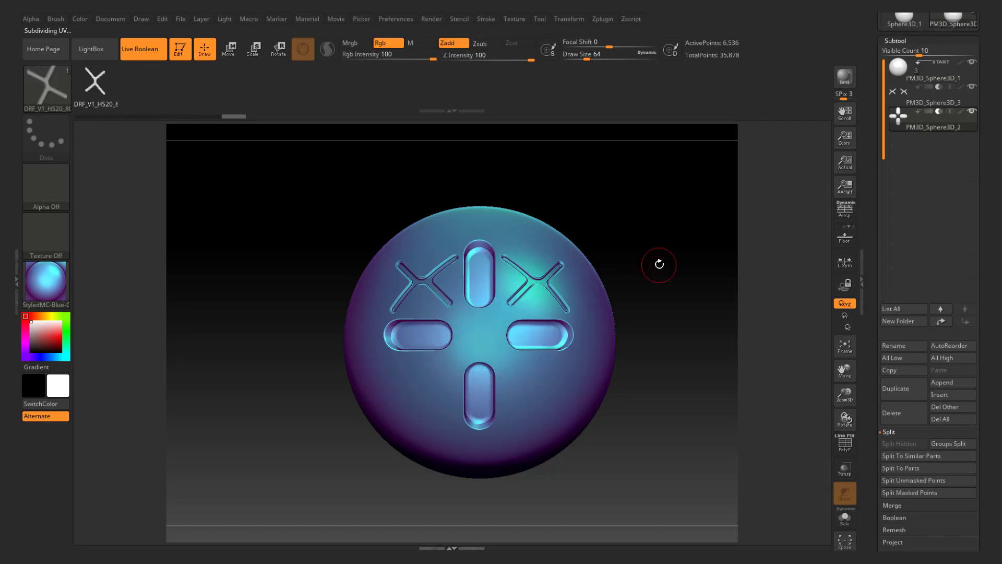
- Switch the X-shape subtool PM3D_Sphere3D_3 to addition and reselect the sphere subtool PM3D_Sphere3D_1
{"action": "left_click", "coordinate": [929, 87]}
{"action": "left_click_drag", "start_coordinate": [588, 221], "coordinate": [642, 241]}
{"action": "left_click", "coordinate": [927, 79]}
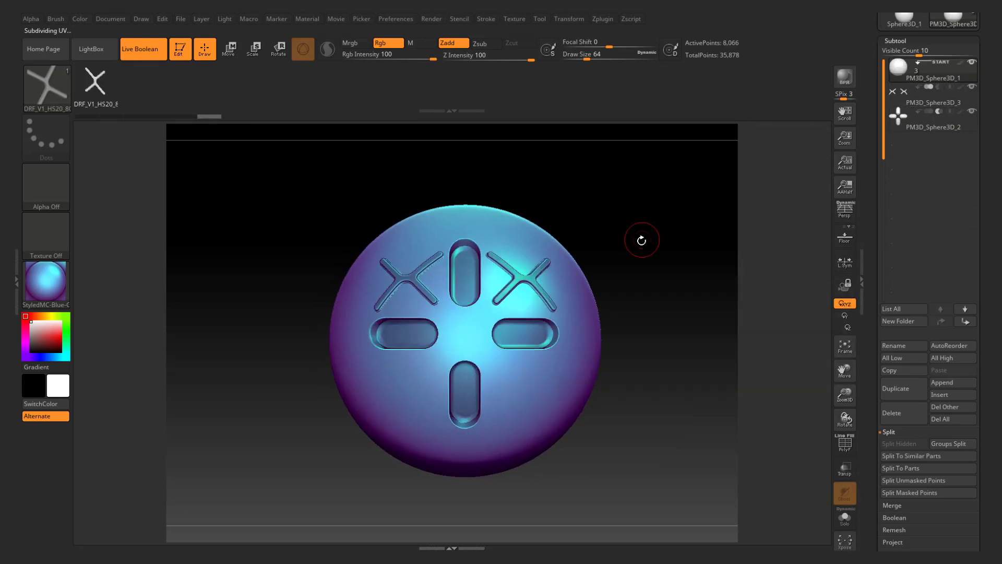
- Load the dot-pattern brush DRF_V1_HS79, insert mirrored dot clusters on the sphere's lower front and split them into a separate subtool
{"action": "key", "text": "b"}
{"action": "left_click", "coordinate": [536, 233]}
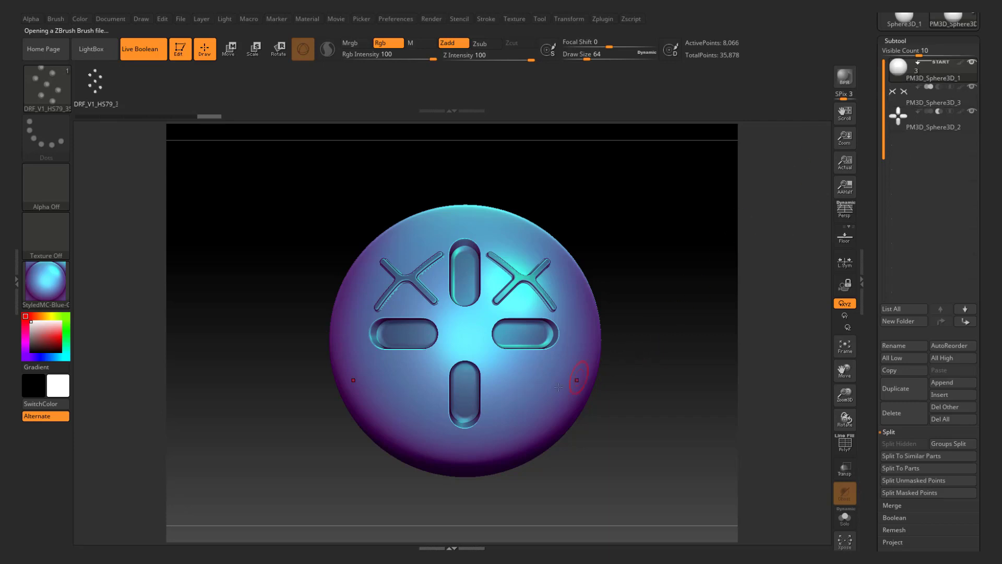
{"action": "mouse_move", "coordinate": [537, 405]}
{"action": "left_mouse_down"}
{"action": "mouse_move", "coordinate": [528, 394]}
{"action": "mouse_move", "coordinate": [526, 415]}
{"action": "mouse_move", "coordinate": [506, 381]}
{"action": "mouse_move", "coordinate": [570, 425]}
{"action": "mouse_move", "coordinate": [562, 422]}
{"action": "left_mouse_up"}
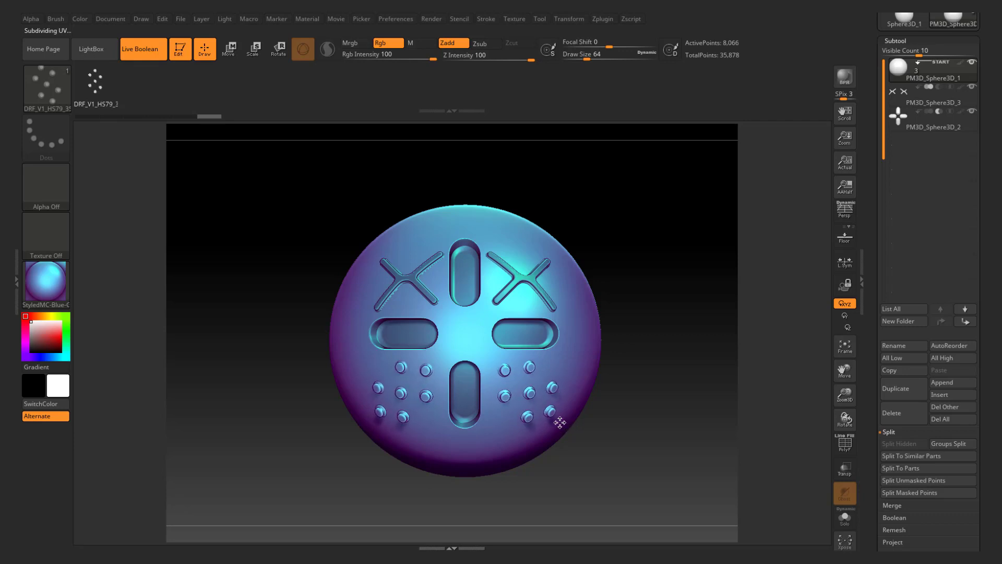
{"action": "left_click_drag", "start_coordinate": [560, 422], "coordinate": [559, 422]}
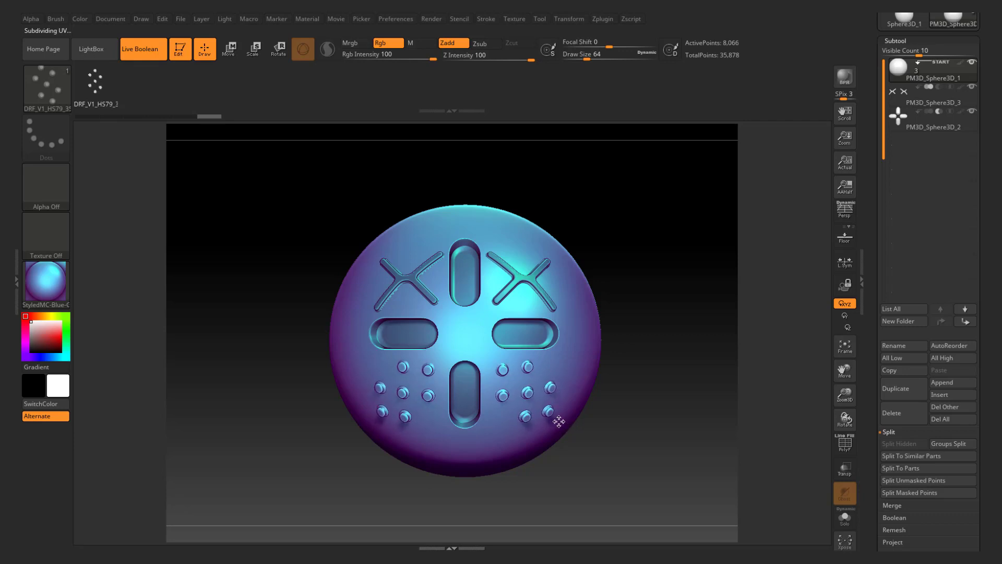
{"action": "key", "text": "ctrl+x"}
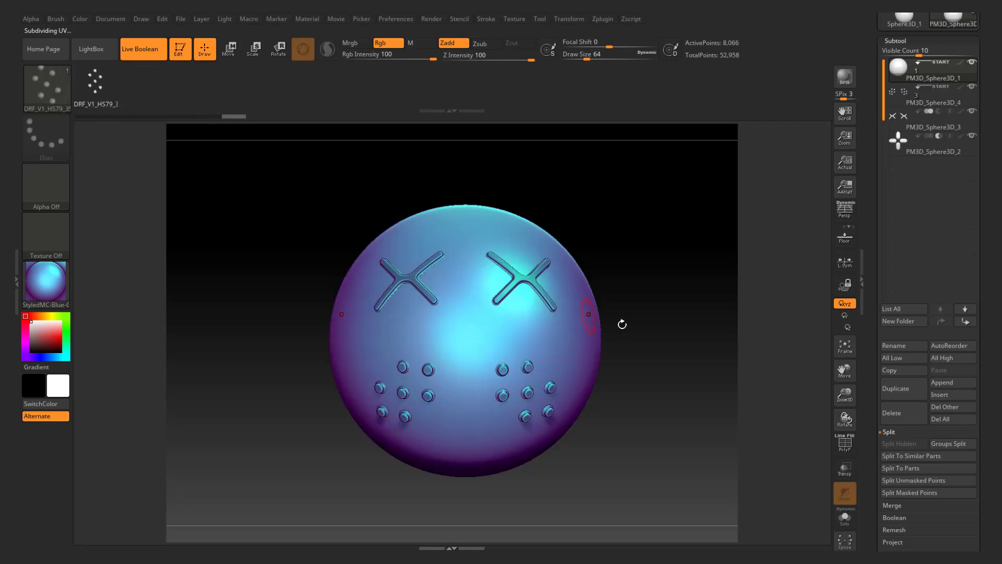
- Set the dot-pattern subtool PM3D_Sphere3D_4 to subtraction so the dots cut into the sphere
{"action": "left_click", "coordinate": [918, 88]}
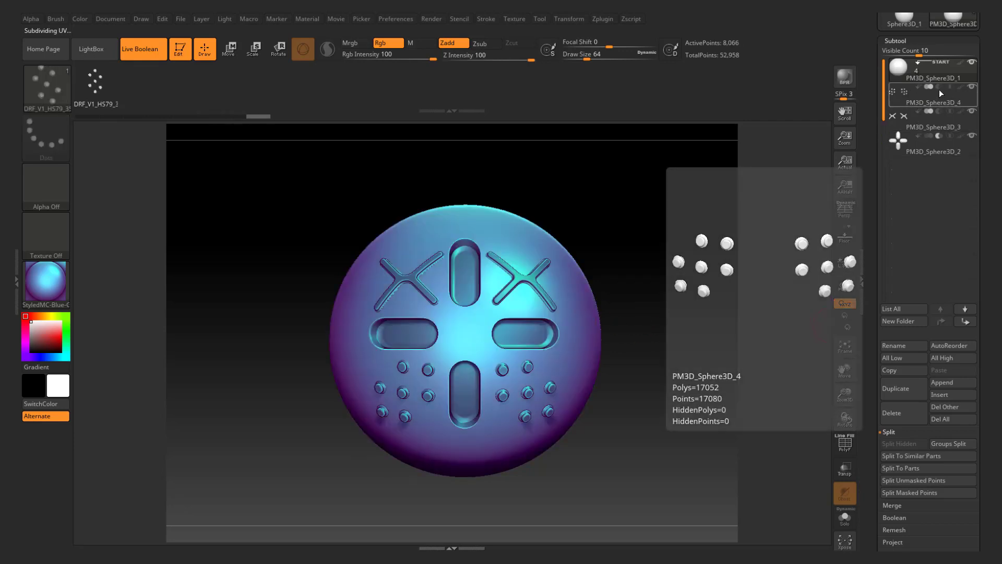
{"action": "left_click", "coordinate": [939, 89]}
{"action": "mouse_move", "coordinate": [629, 307]}
{"action": "left_mouse_down"}
{"action": "mouse_move", "coordinate": [608, 307]}
{"action": "mouse_move", "coordinate": [627, 304]}
{"action": "left_mouse_up"}
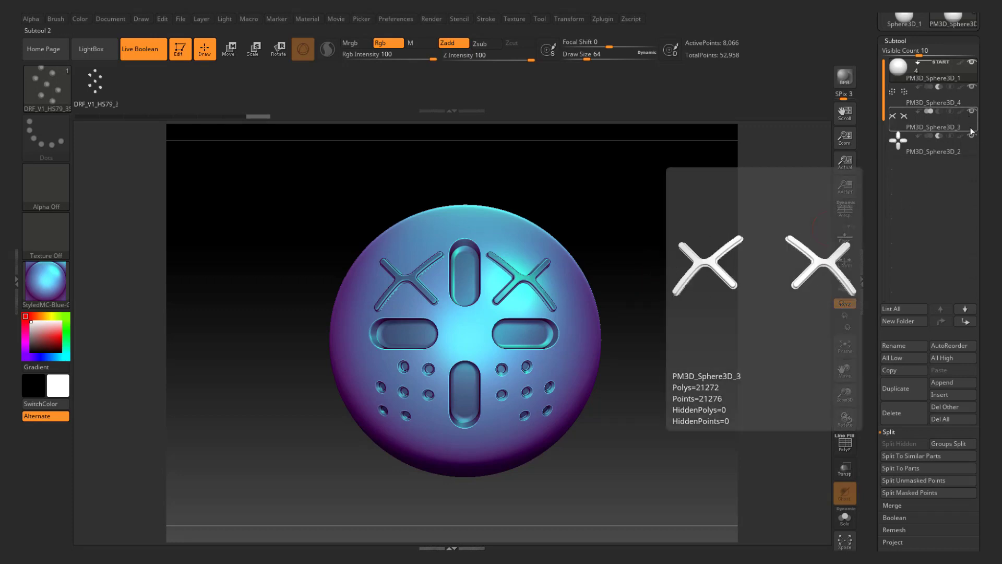
- Switch the slot-shape subtool PM3D_Sphere3D_2 to addition and select it
{"action": "mouse_move", "coordinate": [971, 137]}
{"action": "mouse_move", "coordinate": [939, 115]}
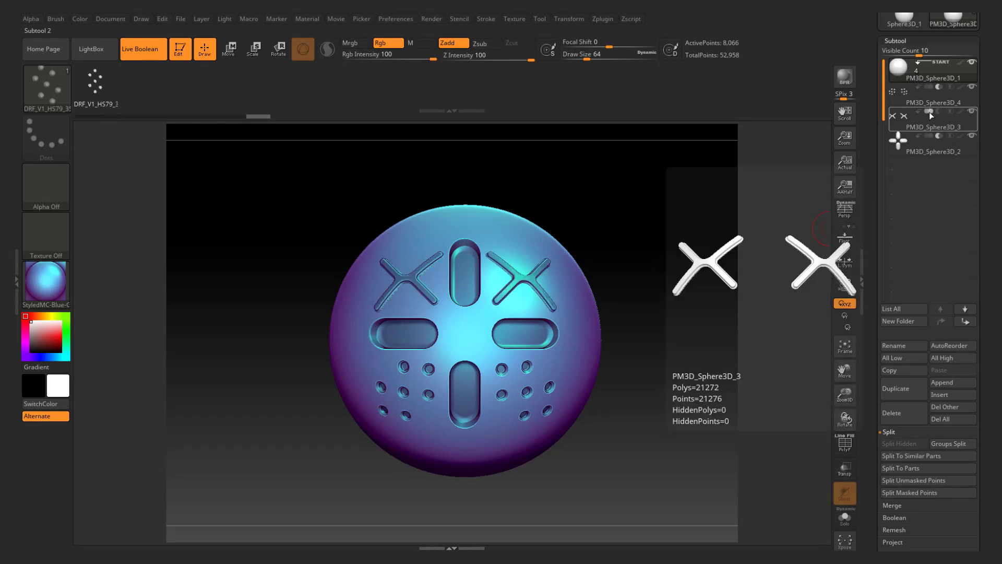
{"action": "left_click", "coordinate": [929, 136]}
{"action": "right_click_drag", "start_coordinate": [505, 321], "coordinate": [611, 342]}
{"action": "left_click", "coordinate": [933, 151]}
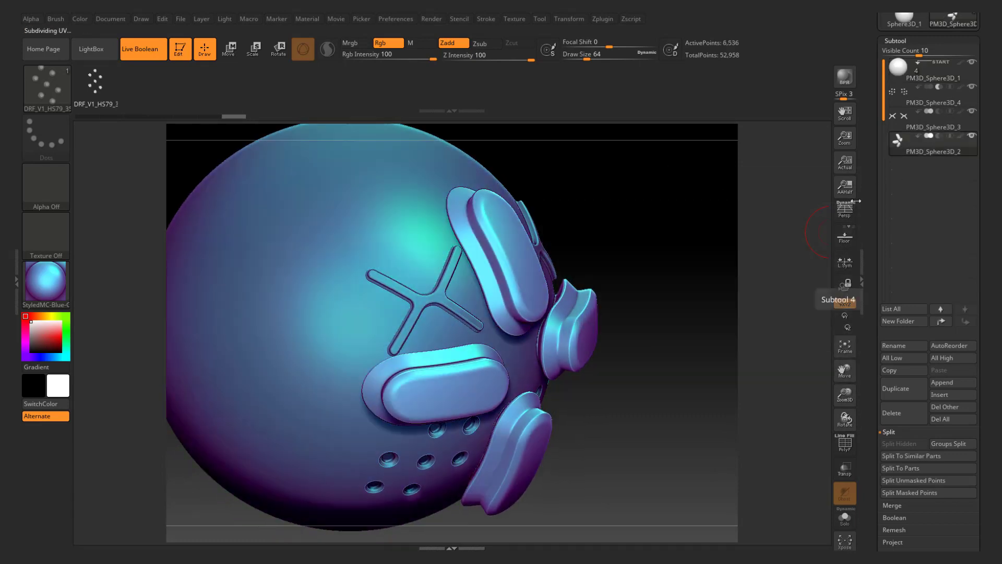
- Move the slot-shape subtool inward along Z so only its upper pads protrude, and return to the front view
{"action": "left_click", "coordinate": [227, 51]}
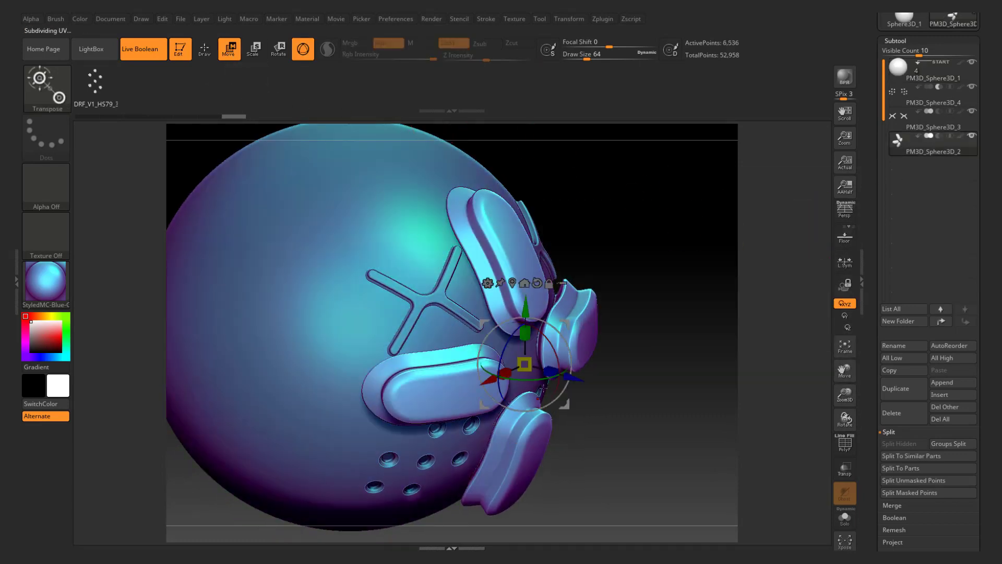
{"action": "left_click_drag", "start_coordinate": [573, 382], "coordinate": [553, 368]}
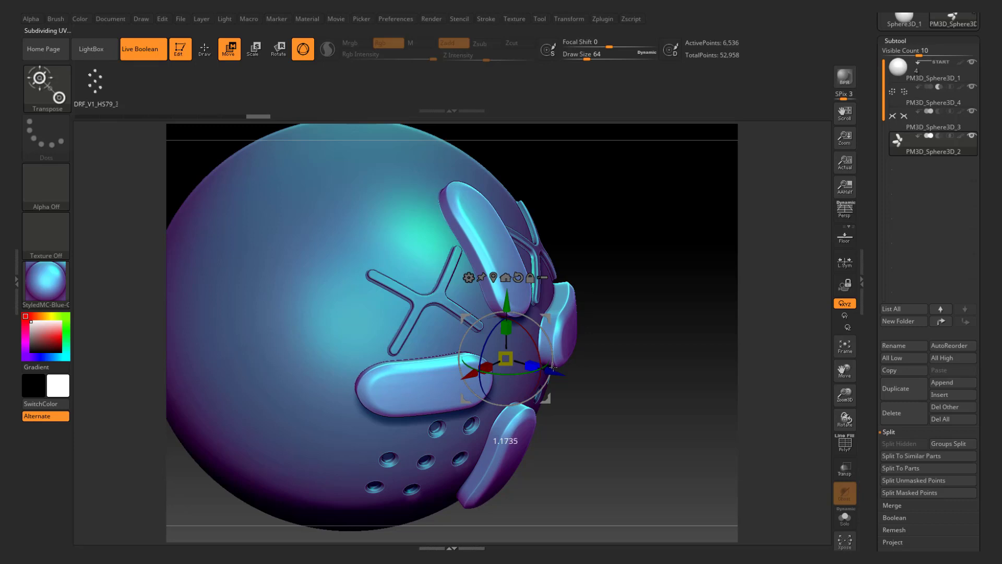
{"action": "left_click_drag", "start_coordinate": [552, 368], "coordinate": [553, 373]}
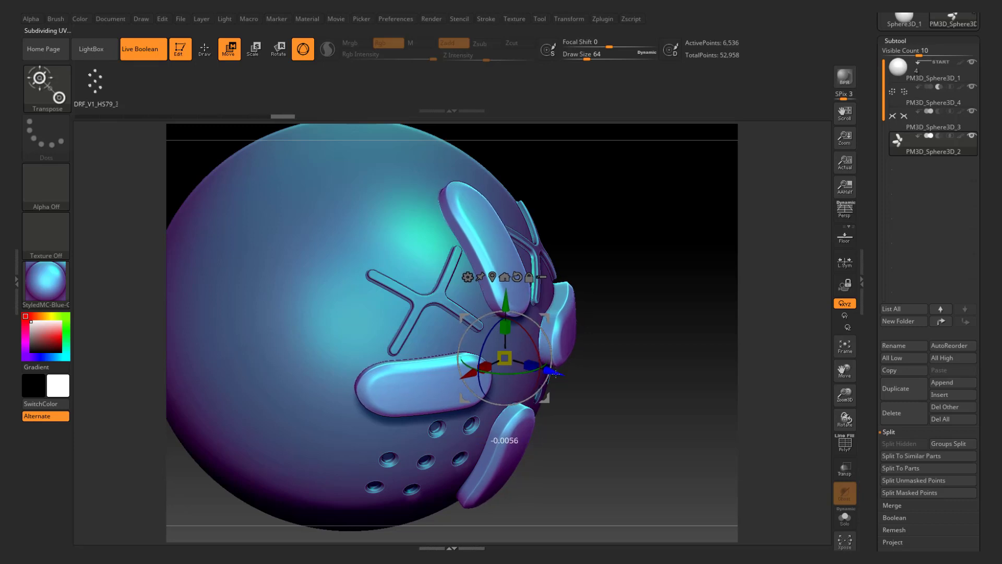
{"action": "left_click_drag", "start_coordinate": [661, 367], "coordinate": [648, 362]}
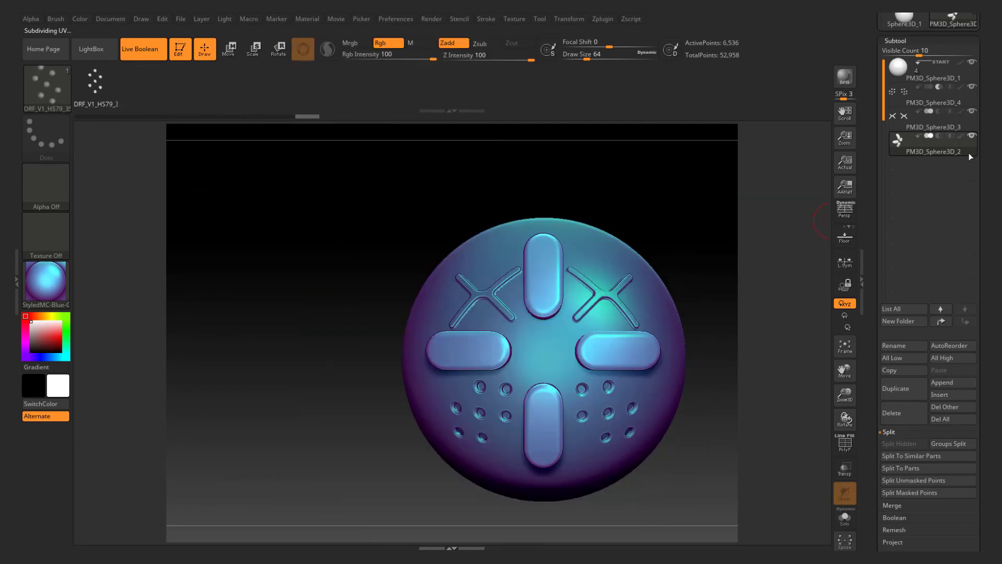
- Hide the detail subtools, select the sphere PM3D_Sphere3D_1, and show the dot-pattern and X-shape subtools again
{"action": "left_click", "coordinate": [971, 113]}
{"action": "left_click", "coordinate": [970, 88]}
{"action": "left_click", "coordinate": [937, 71]}
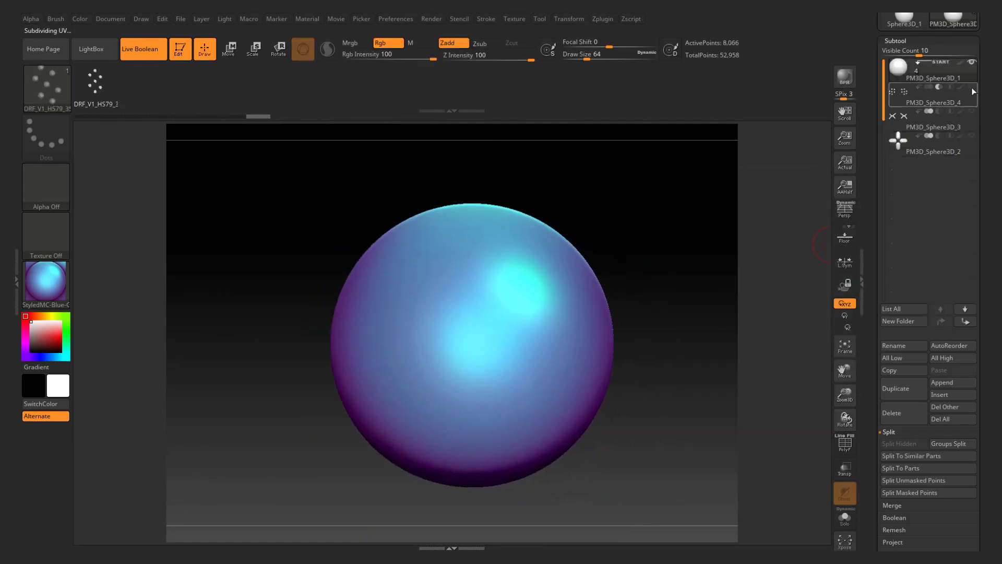
{"action": "left_click", "coordinate": [972, 87]}
{"action": "left_click", "coordinate": [970, 111]}
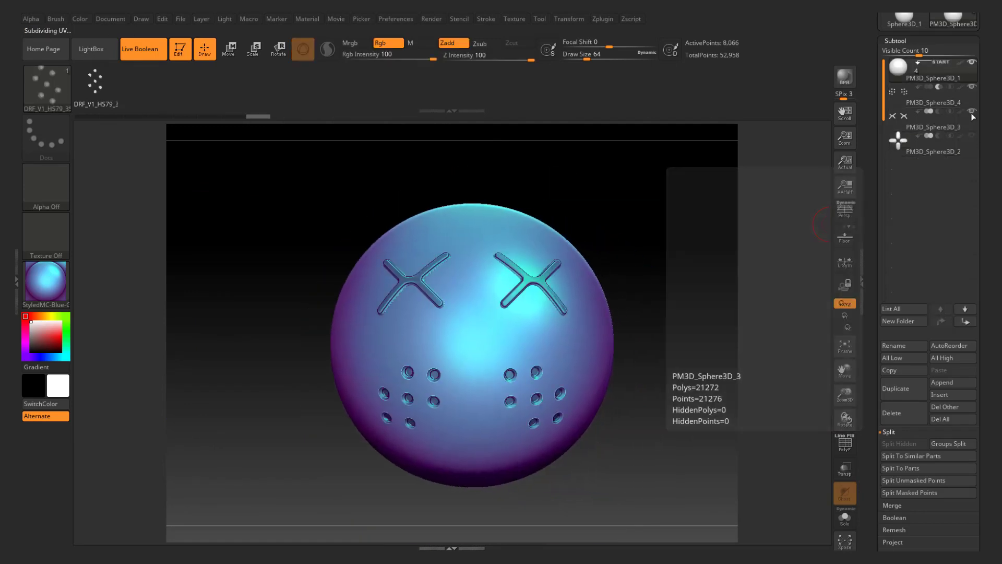
- Set the X-shape subtool PM3D_Sphere3D_3 to subtraction and the visible slot-shape subtool to addition, comparing the model with Live Boolean off and on
{"action": "left_click", "coordinate": [133, 55]}
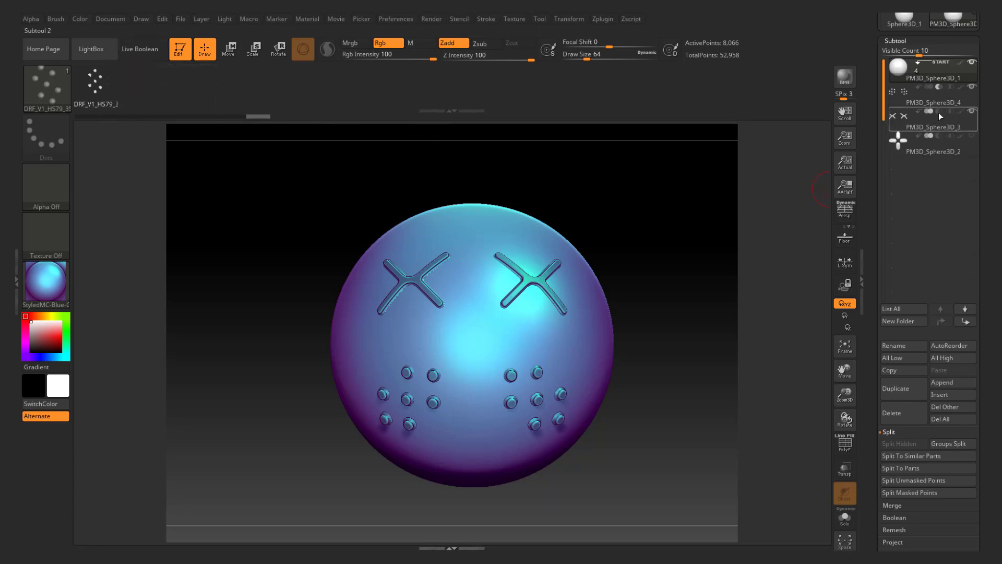
{"action": "mouse_move", "coordinate": [941, 128]}
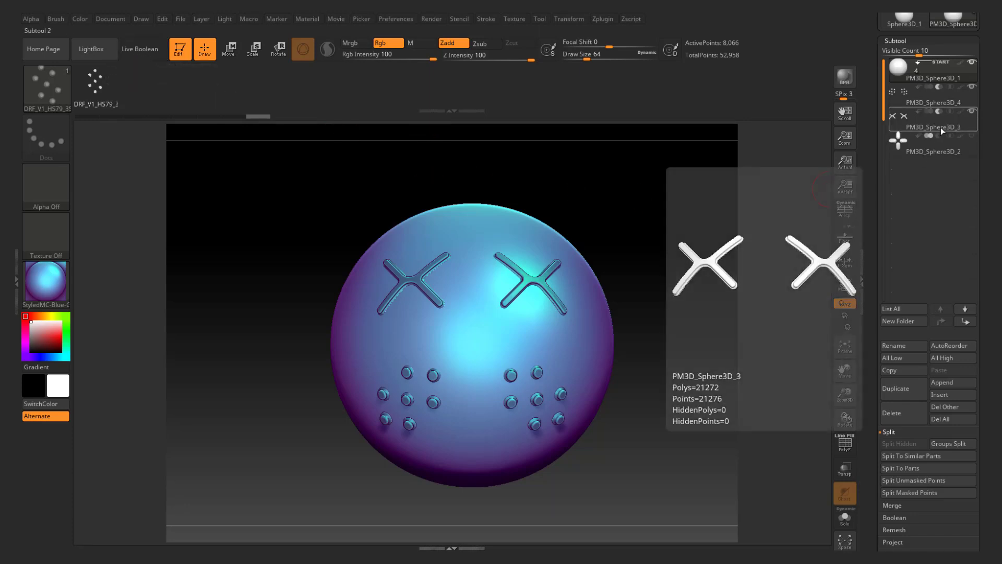
{"action": "left_click", "coordinate": [971, 136]}
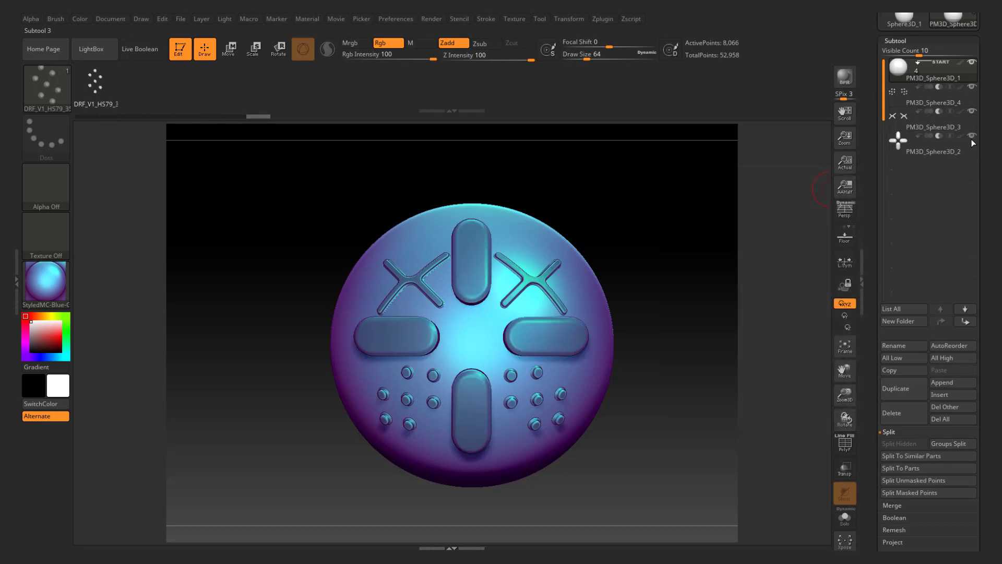
{"action": "left_click", "coordinate": [140, 49]}
{"action": "left_click", "coordinate": [929, 135]}
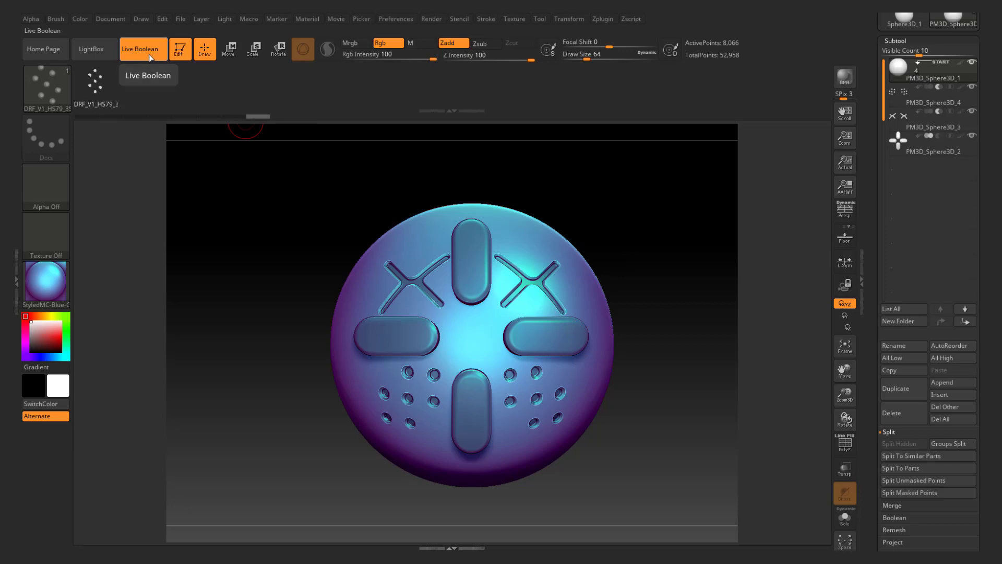
- Select and frame the slot-shape subtool PM3D_Sphere3D_2 and turn off its Dynamic Subdivision
{"action": "mouse_move", "coordinate": [925, 129]}
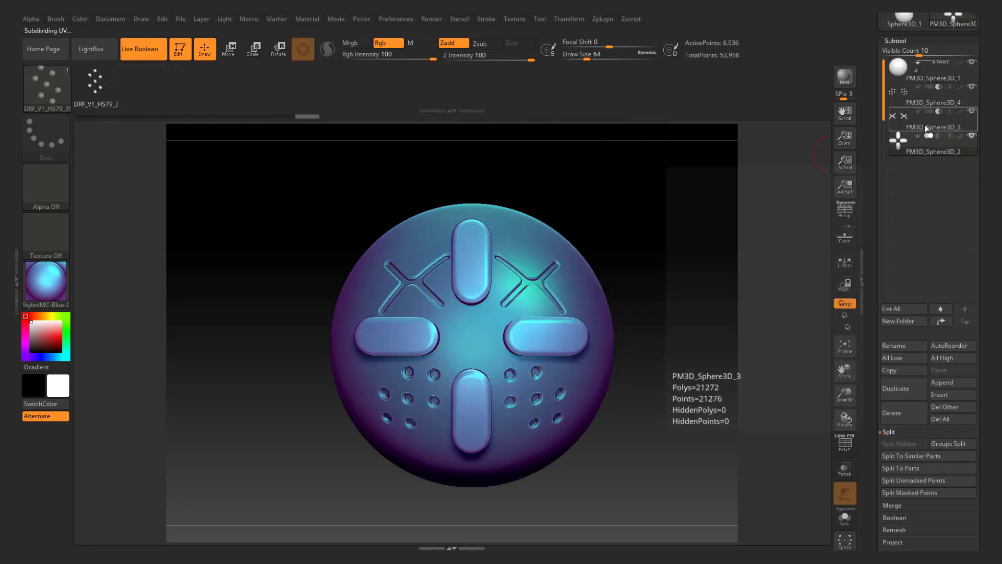
{"action": "key", "text": "f"}
{"action": "left_click_drag", "start_coordinate": [980, 314], "coordinate": [985, 213]}
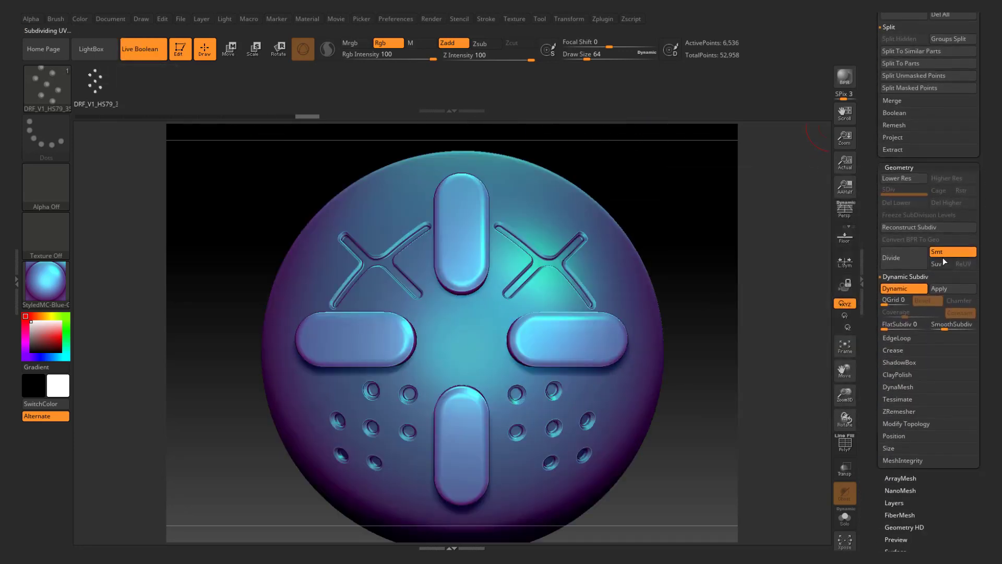
{"action": "left_click", "coordinate": [906, 290]}
{"action": "mouse_move", "coordinate": [550, 352]}
{"action": "right_mouse_down", "text": "ctrl"}
{"action": "mouse_move", "coordinate": [618, 336]}
{"action": "mouse_move", "coordinate": [631, 289]}
{"action": "mouse_move", "coordinate": [718, 337]}
{"action": "right_mouse_up", "text": "ctrl"}
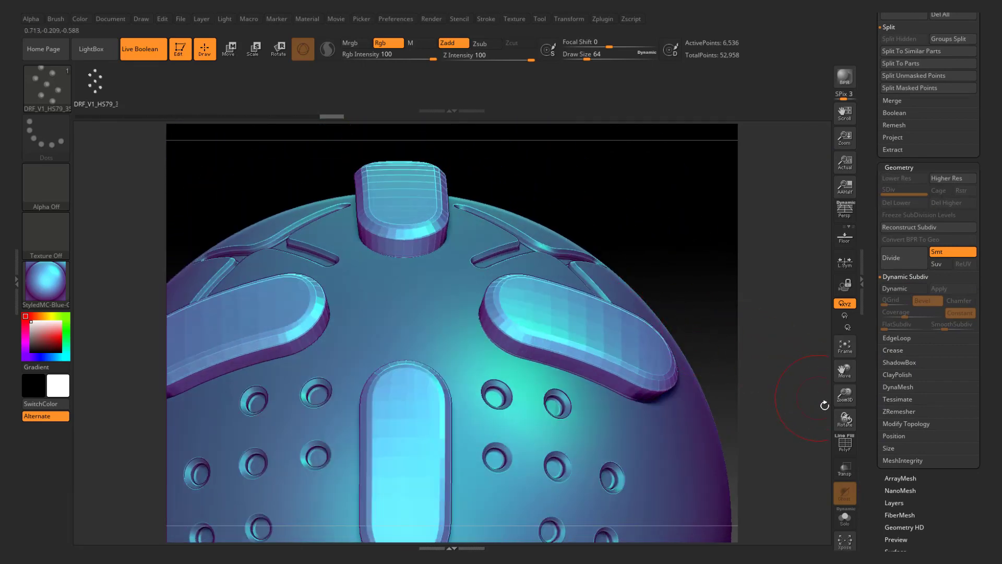
- Check the slot-shape subtool's wireframe and divide its mesh twice with smoothing on
{"action": "left_click", "coordinate": [846, 443]}
{"action": "left_click_drag", "start_coordinate": [844, 418], "coordinate": [885, 268]}
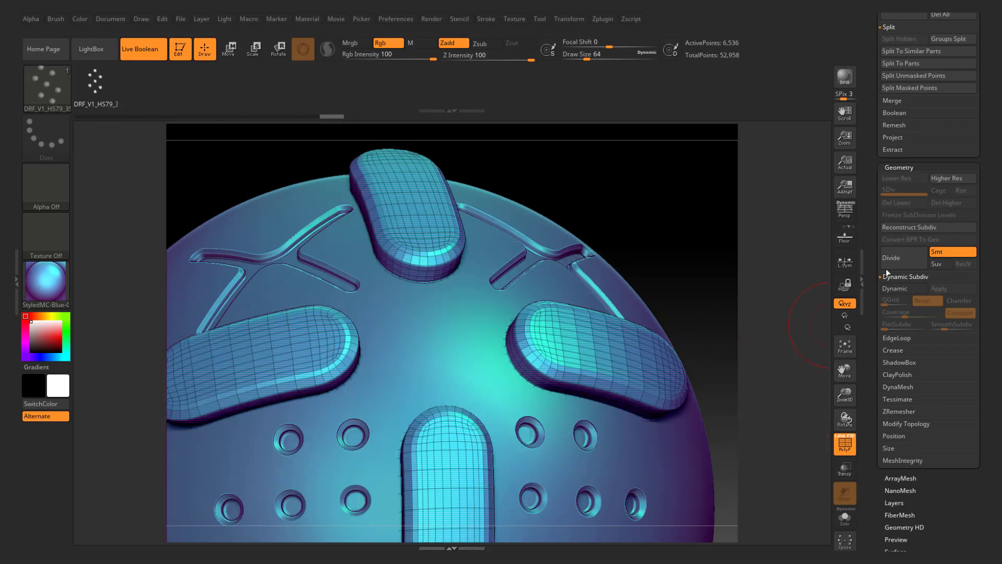
{"action": "left_click", "coordinate": [899, 258]}
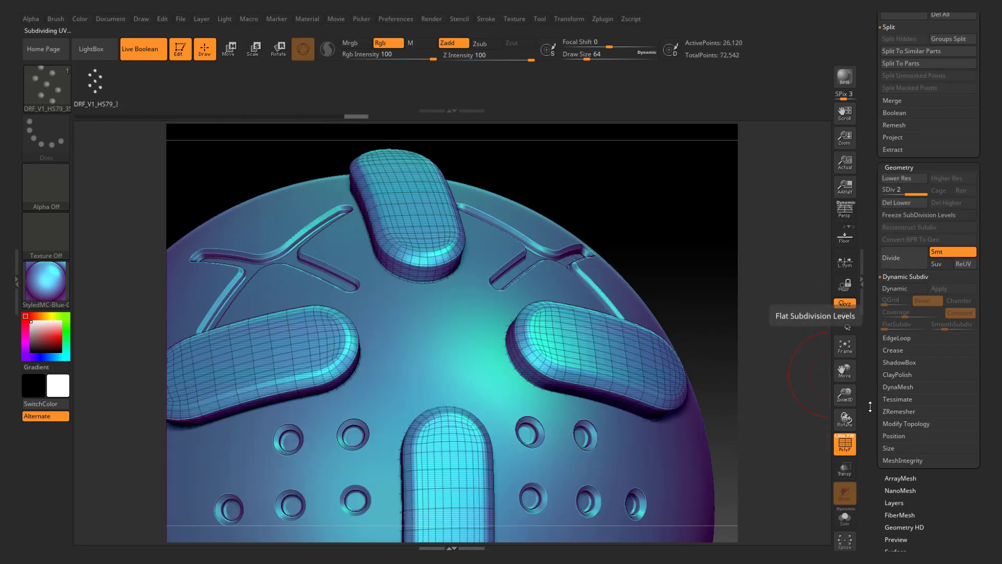
{"action": "key", "text": "shift+f"}
{"action": "left_click", "coordinate": [896, 258]}
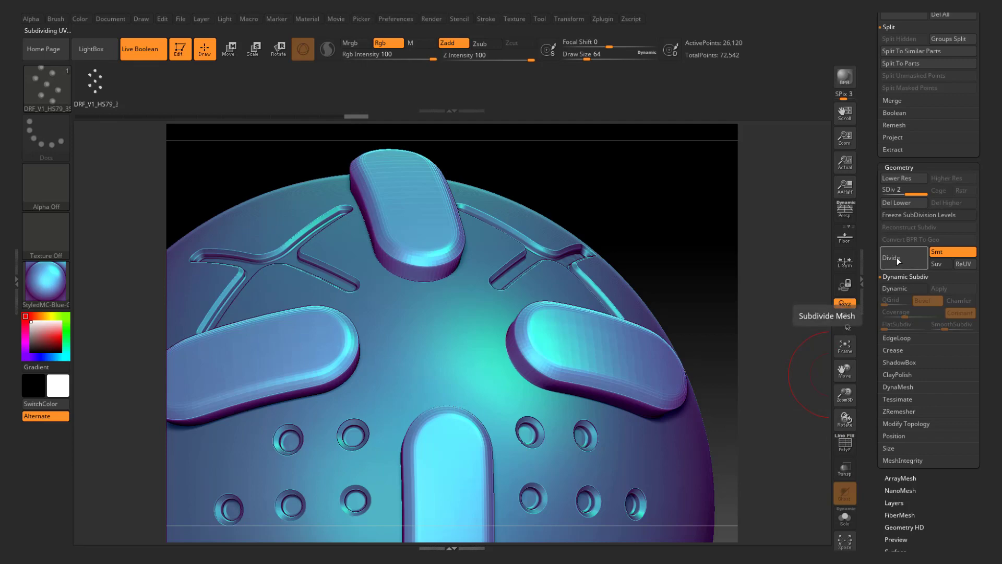
{"action": "left_click_drag", "start_coordinate": [595, 350], "coordinate": [615, 340]}
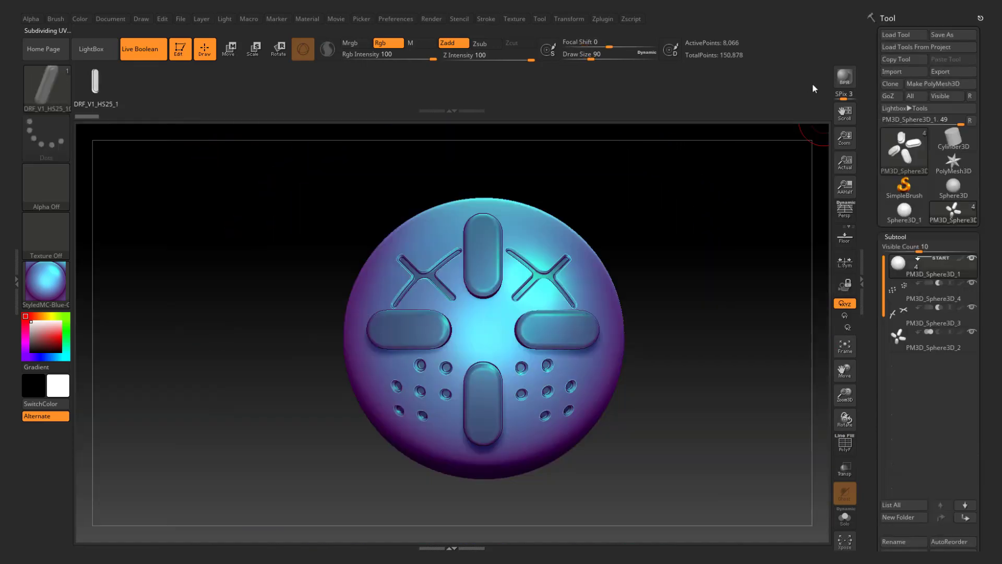
- Make a Boolean mesh with DSDiv enabled and switch to the merged UMesh_PM3D_Sphere3D_1 tool
{"action": "scroll", "coordinate": [986, 394], "scroll_direction": "down", "scroll_amount": 10}
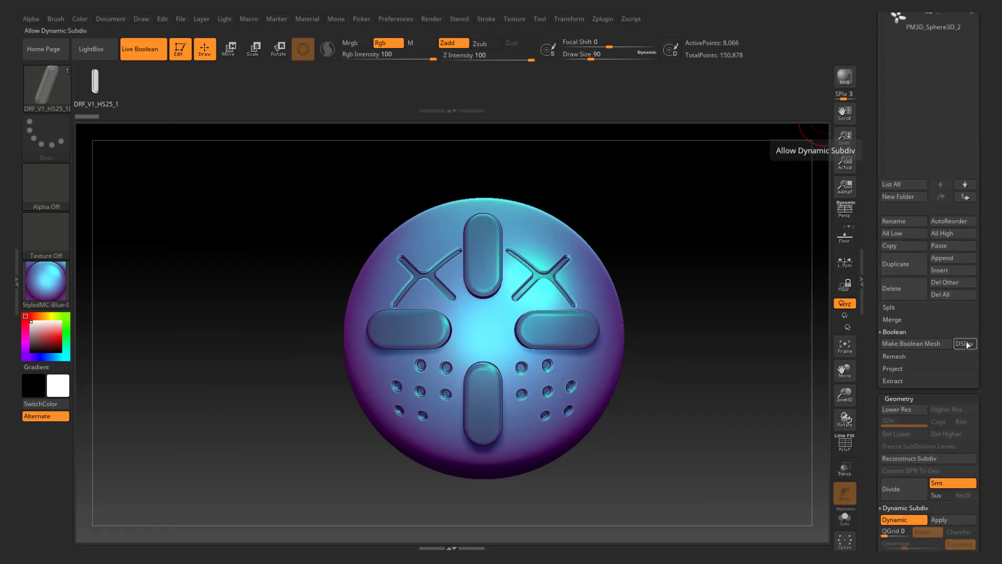
{"action": "left_click", "coordinate": [965, 343]}
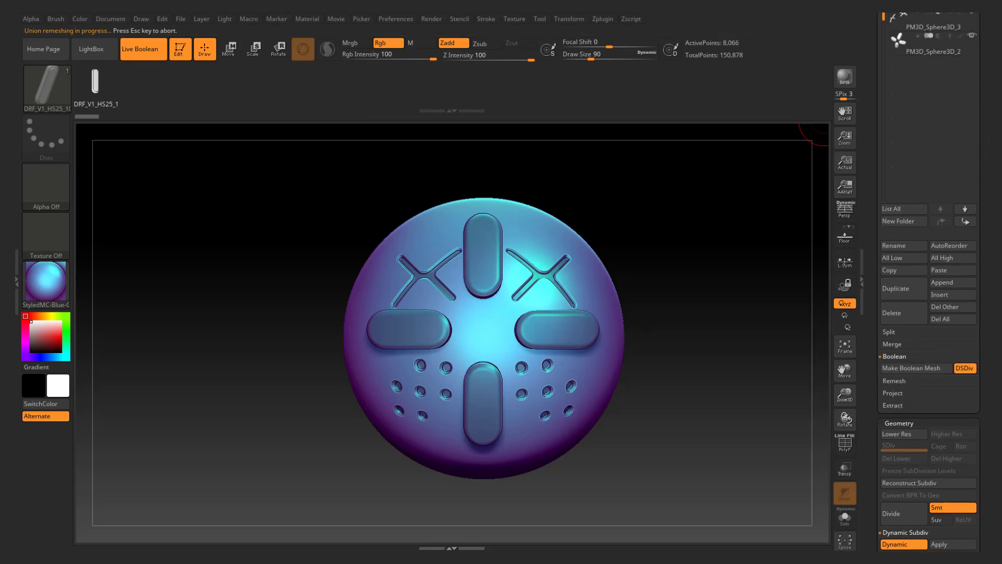
{"action": "left_click_drag", "start_coordinate": [989, 137], "coordinate": [989, 395]}
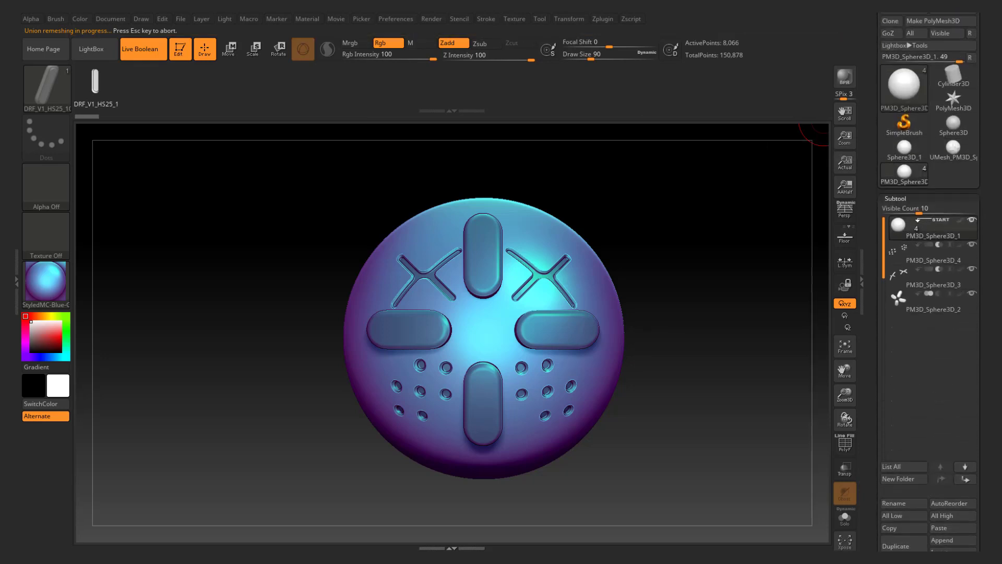
{"action": "left_click", "coordinate": [956, 155]}
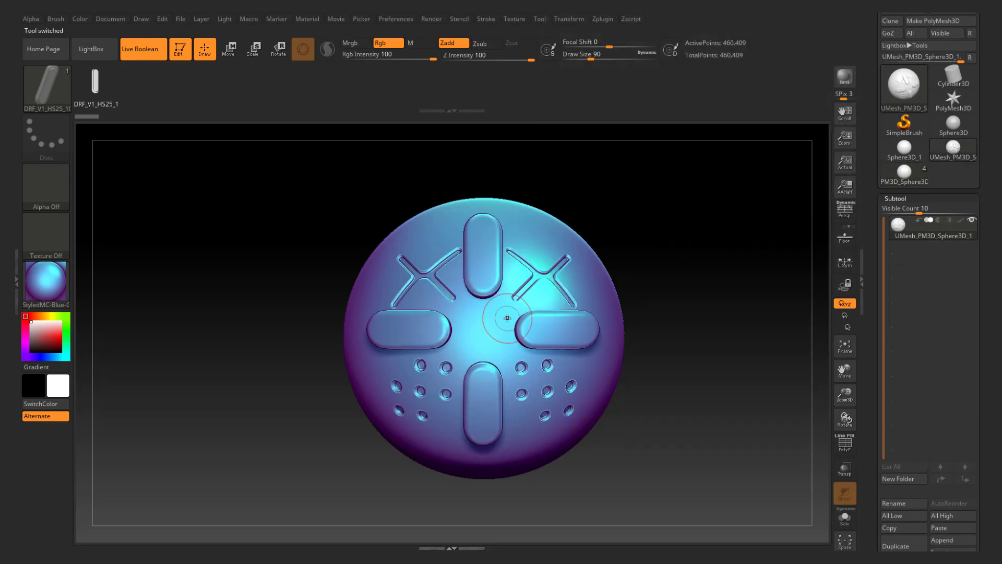
{"action": "mouse_move", "coordinate": [499, 318]}
{"action": "right_mouse_down"}
{"action": "mouse_move", "coordinate": [546, 311]}
{"action": "mouse_move", "coordinate": [501, 313]}
{"action": "right_mouse_up"}
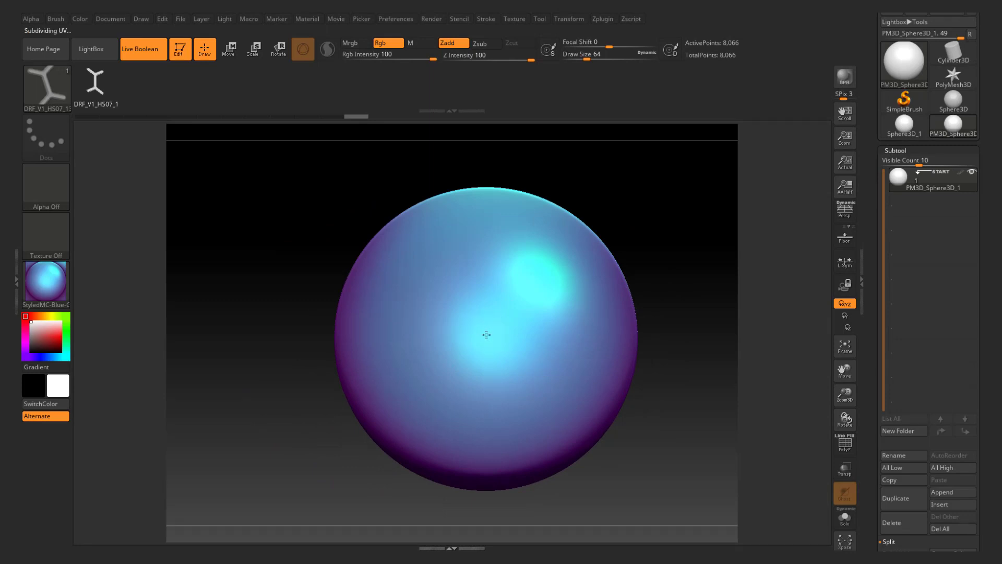
- Insert an upright DRF_V1_HS07 shape at the plain sphere's centre and split it into a separate subtool set to subtraction
{"action": "mouse_move", "coordinate": [483, 334]}
{"action": "left_mouse_down"}
{"action": "mouse_move", "coordinate": [394, 344]}
{"action": "mouse_move", "coordinate": [449, 337]}
{"action": "mouse_move", "coordinate": [486, 235]}
{"action": "left_mouse_up"}
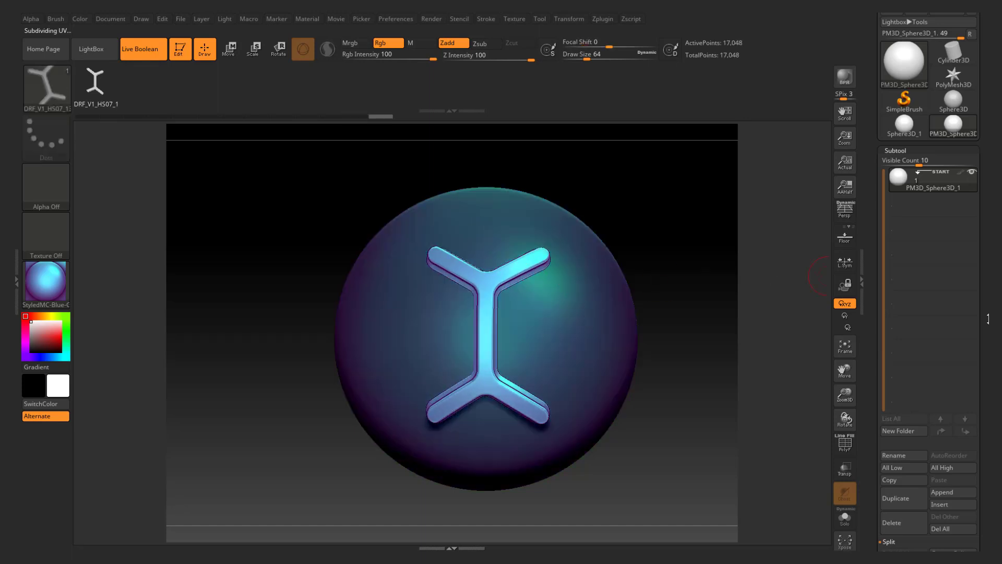
{"action": "scroll", "coordinate": [988, 319], "scroll_direction": "down", "scroll_amount": 3}
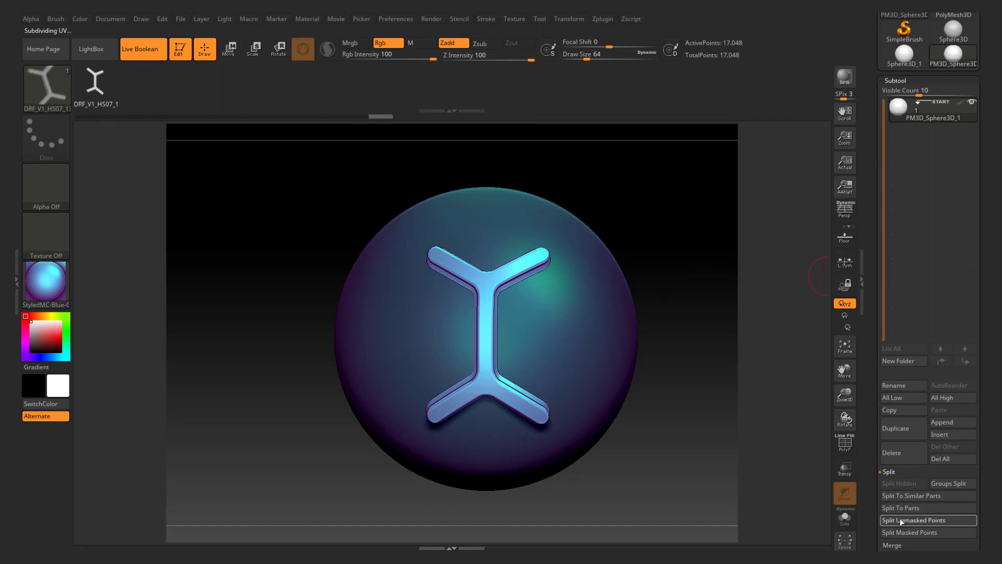
{"action": "left_click", "coordinate": [901, 521]}
{"action": "left_click", "coordinate": [937, 127]}
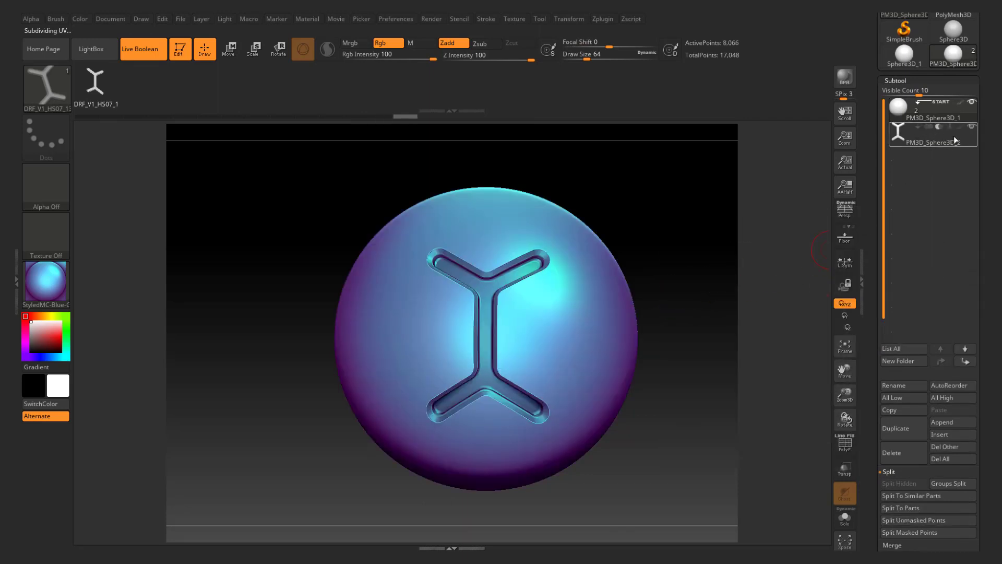
- Hide the upright cutter, insert a diagonal DRF_V1_HS07 shape as its own subtractive subtool, and hide that one too
{"action": "left_click", "coordinate": [972, 128]}
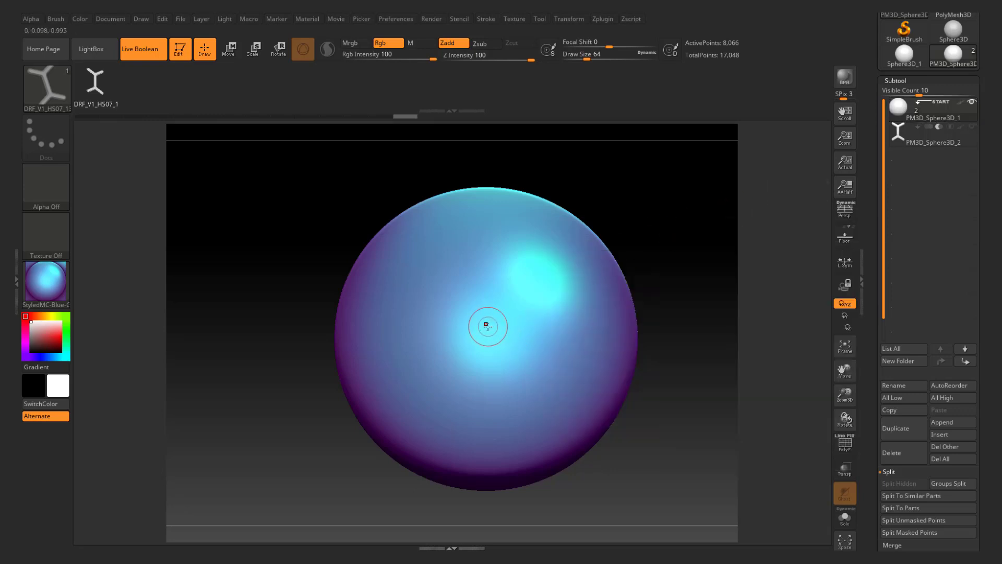
{"action": "key", "text": "ctrl+d"}
{"action": "left_click_drag", "start_coordinate": [474, 348], "coordinate": [434, 402]}
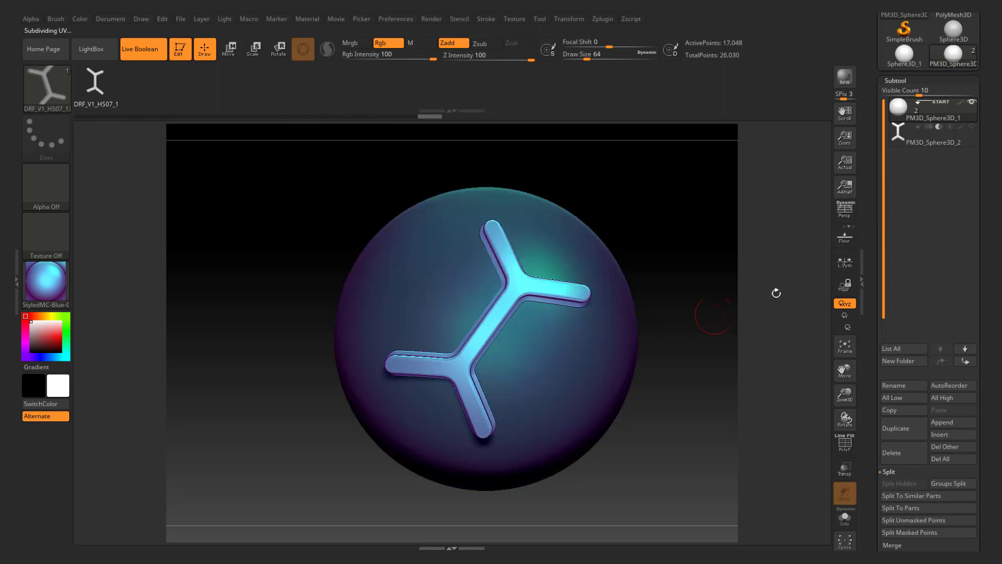
{"action": "key", "text": "ctrl+u"}
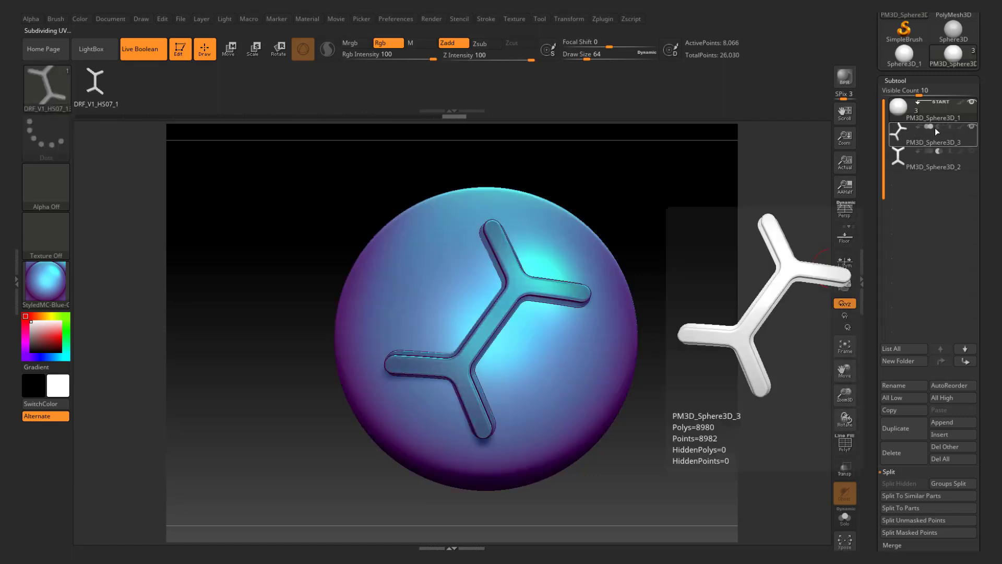
{"action": "left_click", "coordinate": [938, 127]}
{"action": "left_click", "coordinate": [972, 126]}
{"action": "mouse_move", "coordinate": [480, 325]}
{"action": "left_mouse_down"}
{"action": "mouse_move", "coordinate": [473, 415]}
{"action": "mouse_move", "coordinate": [472, 337]}
{"action": "mouse_move", "coordinate": [391, 298]}
{"action": "mouse_move", "coordinate": [460, 339]}
{"action": "mouse_move", "coordinate": [432, 410]}
{"action": "left_mouse_up"}
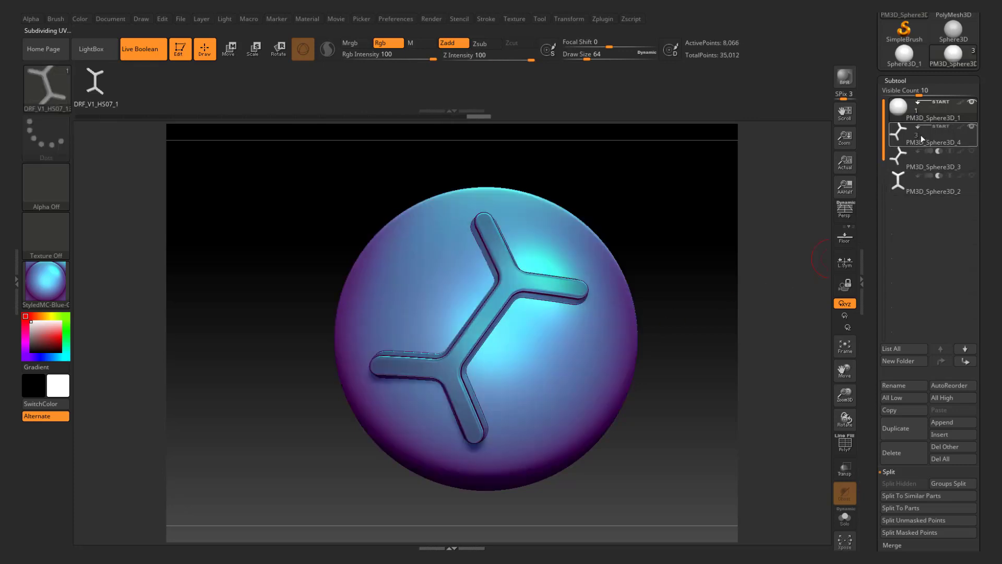
{"action": "left_click", "coordinate": [941, 136]}
{"action": "key", "text": "ctrl"}
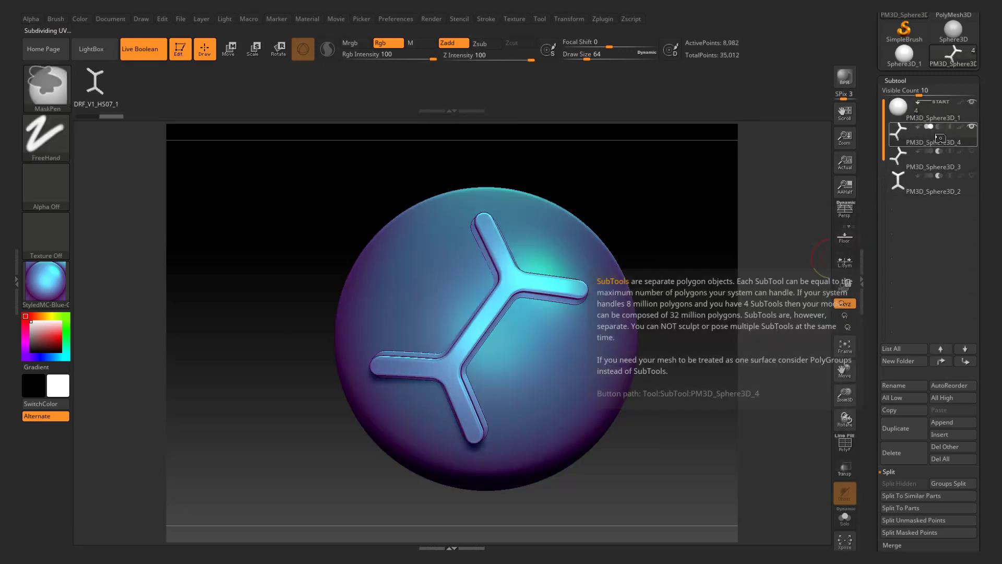
{"action": "key", "text": "ctrl+z"}
- Select the sphere, reset its gizmo orientation, and insert a horizontal DRF_V1_HS07 shape at its centre
{"action": "left_click", "coordinate": [944, 118]}
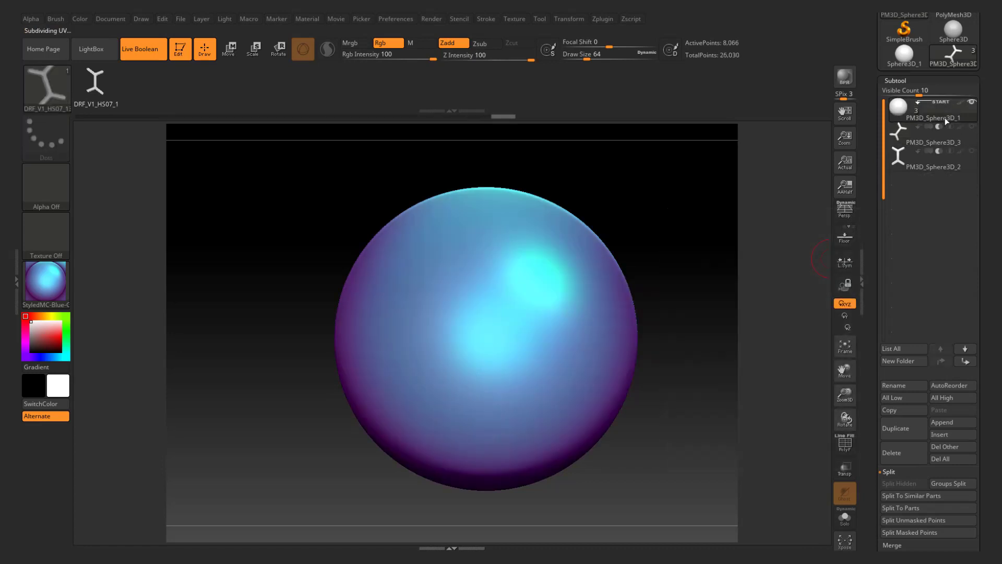
{"action": "left_click", "coordinate": [228, 52]}
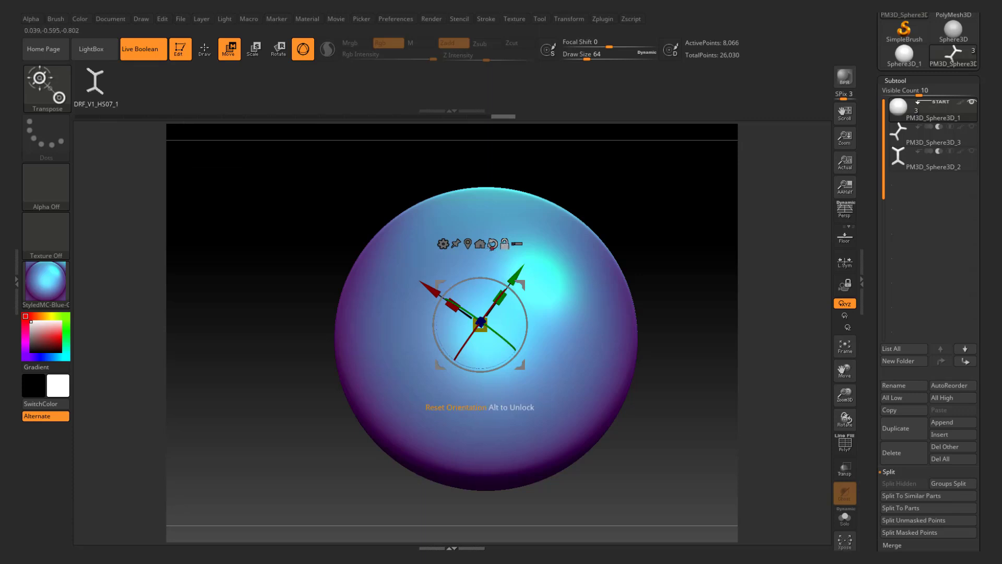
{"action": "left_click", "coordinate": [493, 243]}
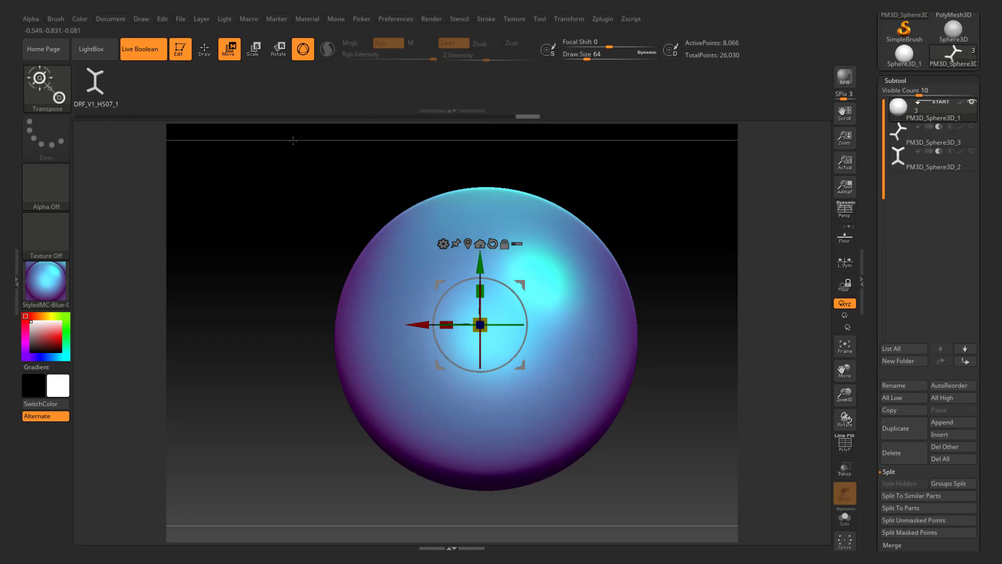
{"action": "left_click", "coordinate": [204, 49]}
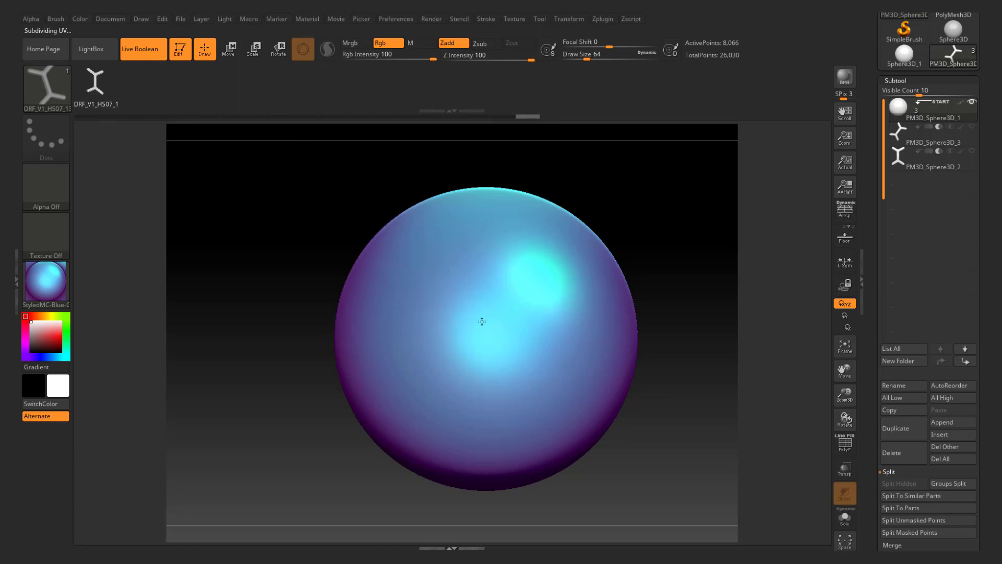
{"action": "mouse_move", "coordinate": [482, 322]}
{"action": "left_mouse_down"}
{"action": "mouse_move", "coordinate": [473, 480]}
{"action": "mouse_move", "coordinate": [474, 347]}
{"action": "left_mouse_up"}
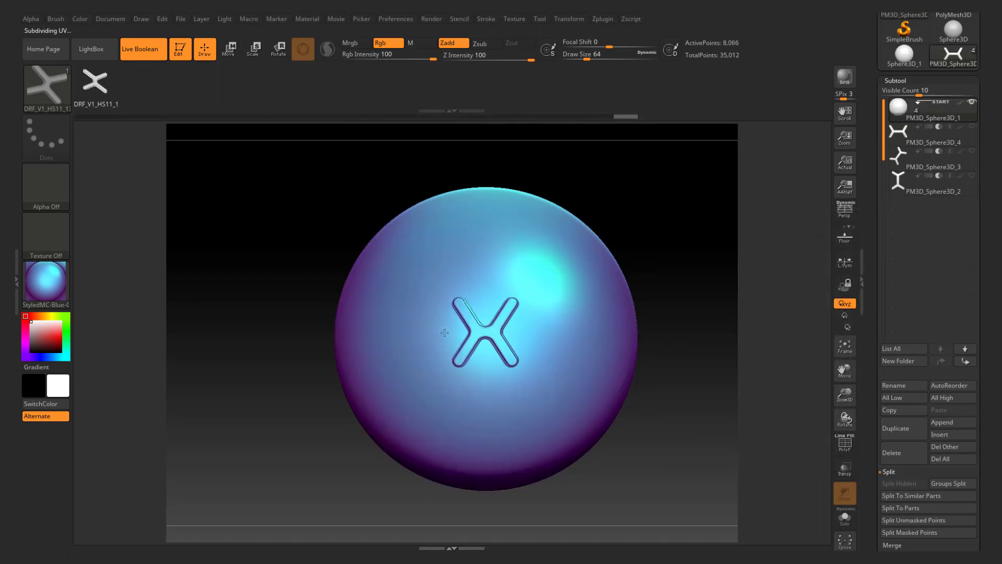
- Insert a wide DRF_V1_HS11 X shape at the sphere's centre as a separate subtractive subtool and hide it
{"action": "left_click_drag", "start_coordinate": [455, 275], "coordinate": [456, 305]}
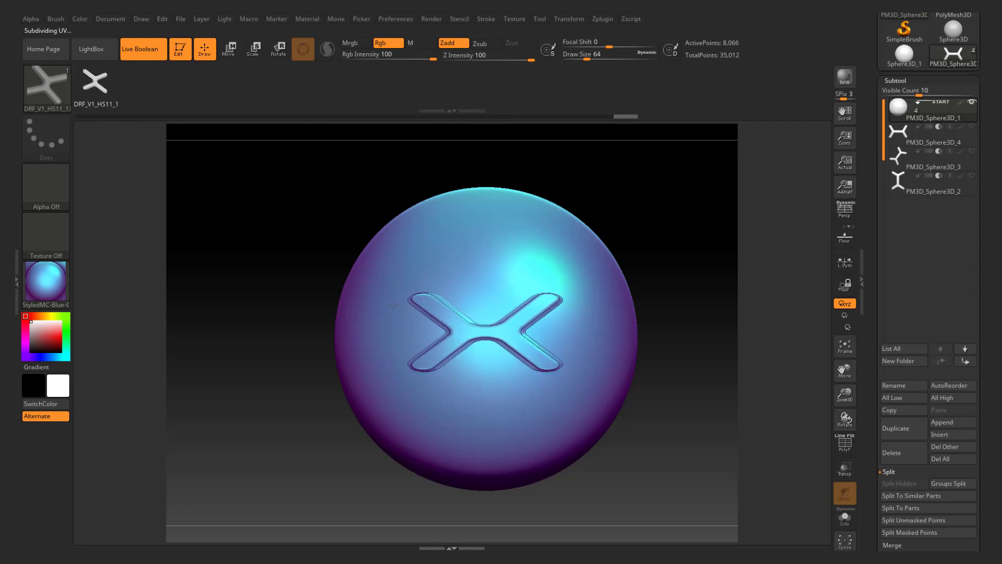
{"action": "left_click_drag", "start_coordinate": [511, 167], "coordinate": [586, 289]}
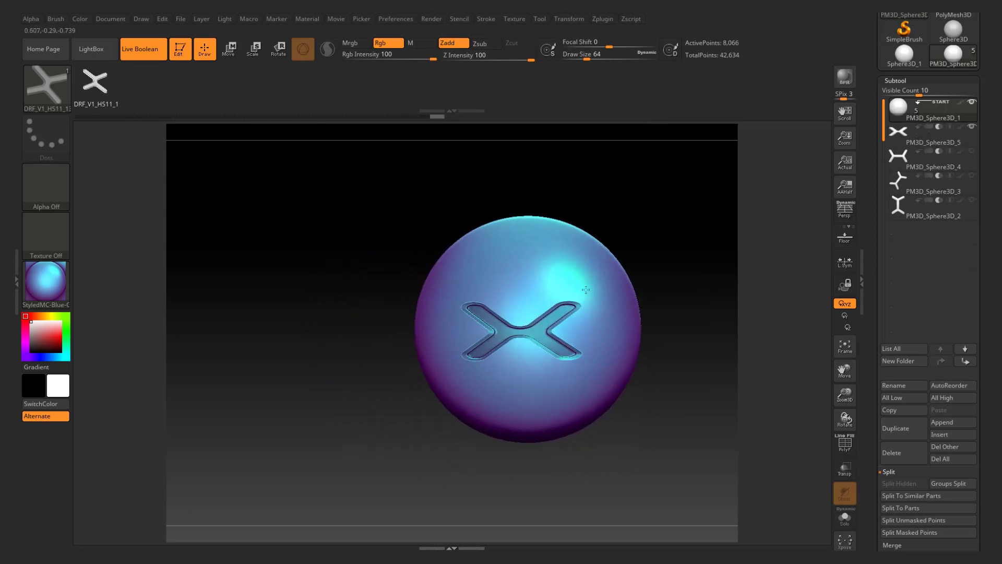
{"action": "left_click", "coordinate": [972, 126]}
- Load the DRF_V1_HS01 brush and insert its cross shape at the sphere's centre
{"action": "key", "text": "b"}
{"action": "left_click", "coordinate": [144, 235]}
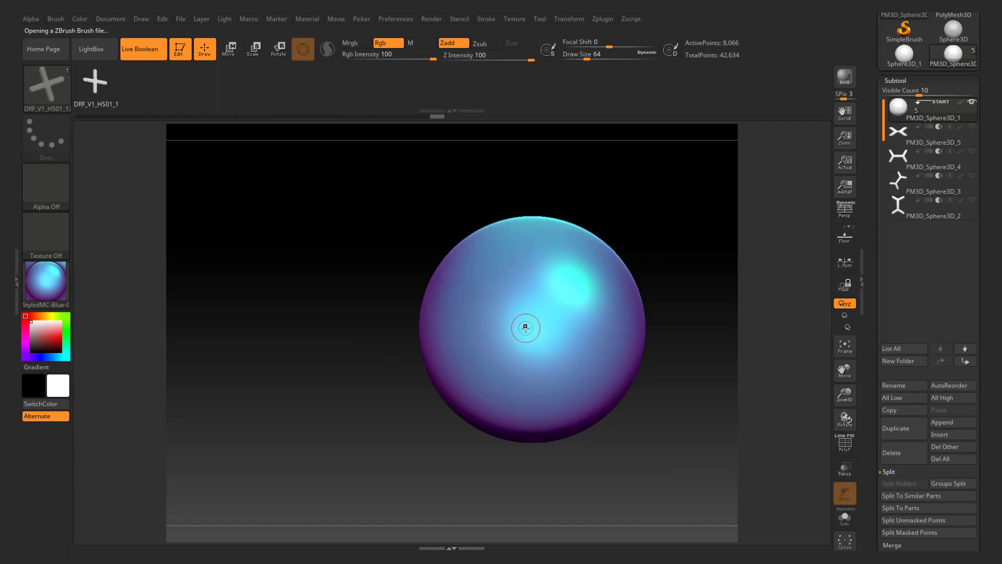
{"action": "mouse_move", "coordinate": [528, 329]}
{"action": "left_mouse_down"}
{"action": "mouse_move", "coordinate": [548, 339]}
{"action": "mouse_move", "coordinate": [519, 335]}
{"action": "left_mouse_up"}
{"action": "mouse_move", "coordinate": [524, 372]}
{"action": "left_mouse_down"}
{"action": "mouse_move", "coordinate": [526, 389]}
{"action": "mouse_move", "coordinate": [525, 328]}
{"action": "mouse_move", "coordinate": [529, 397]}
{"action": "left_mouse_up"}
{"action": "key", "text": "ctrl+shift+s"}
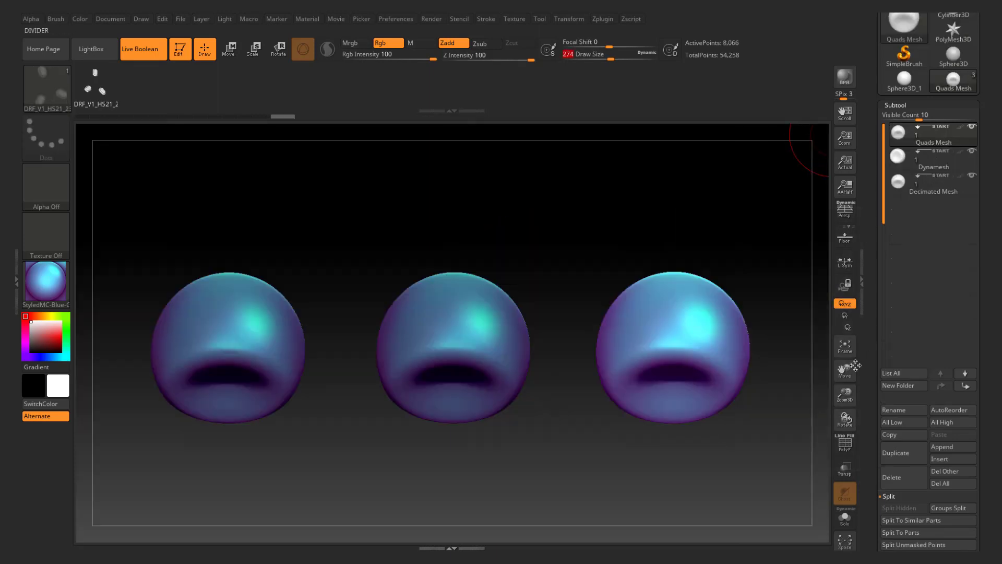
- Examine the wireframe topology of the Quads Mesh, Dynamesh and Decimated Mesh spheres
{"action": "left_click", "coordinate": [850, 443]}
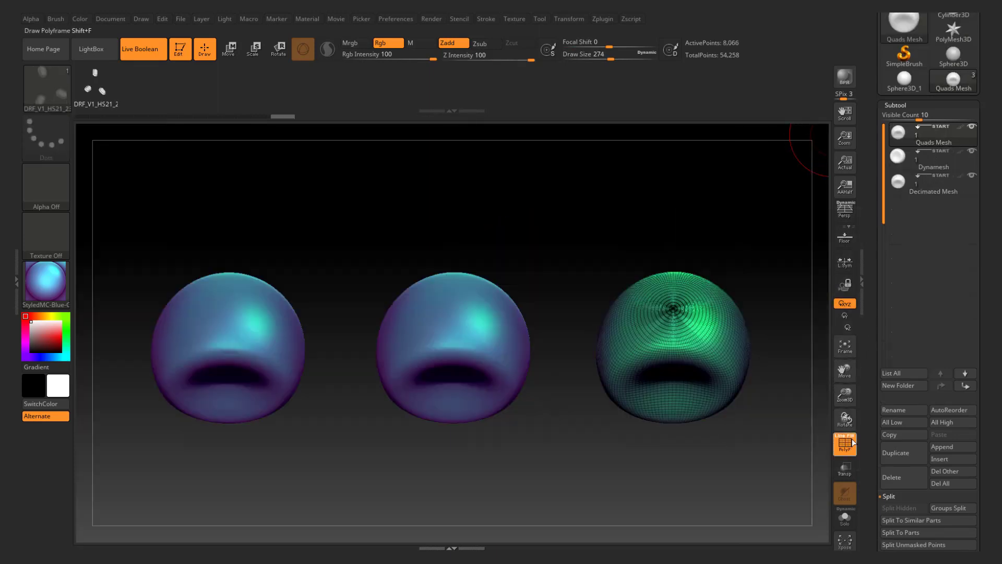
{"action": "left_click", "coordinate": [932, 160]}
{"action": "left_click", "coordinate": [934, 183]}
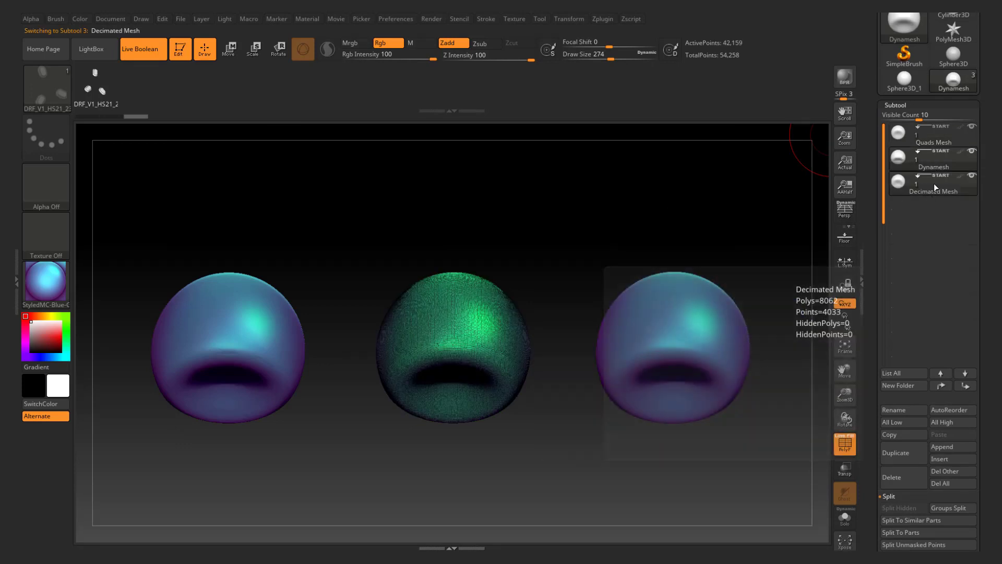
{"action": "left_click", "coordinate": [935, 139]}
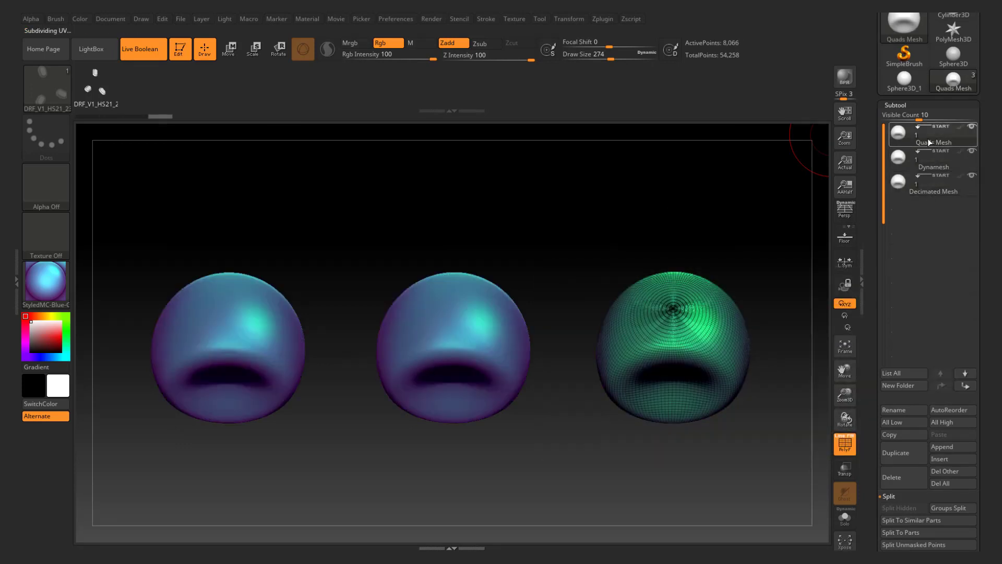
{"action": "left_click", "coordinate": [845, 442]}
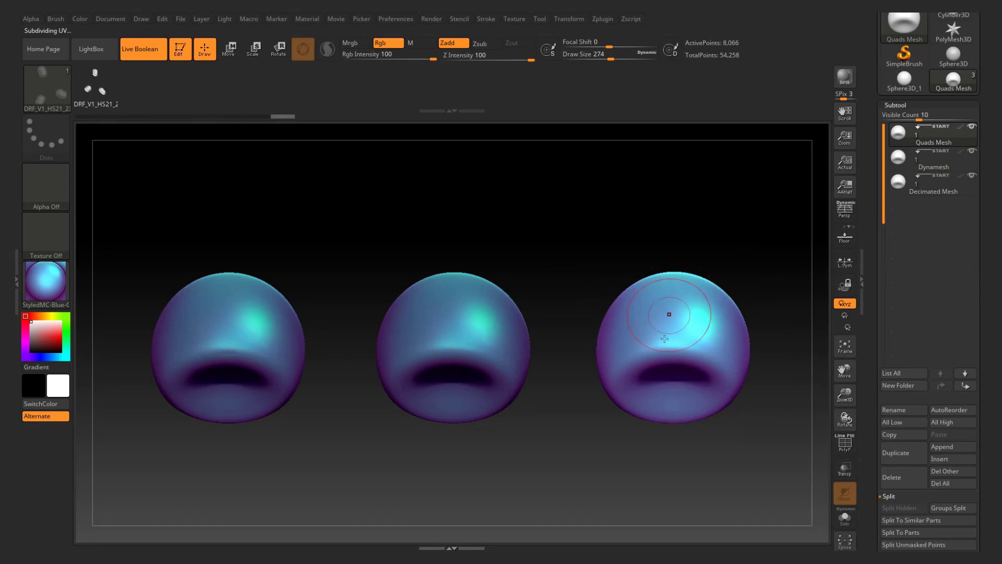
- Insert the three-pill DRF_V1_HS21 shape on the Quads Mesh sphere and make it a separate subtractive subtool
{"action": "scroll", "coordinate": [665, 313], "scroll_direction": "up", "scroll_amount": 3}
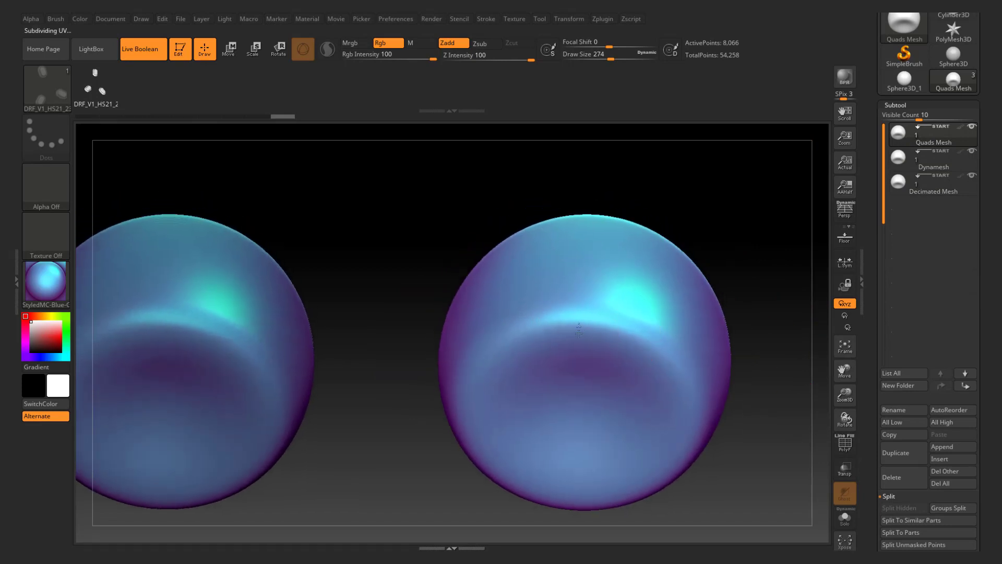
{"action": "left_click_drag", "start_coordinate": [578, 352], "coordinate": [581, 364]}
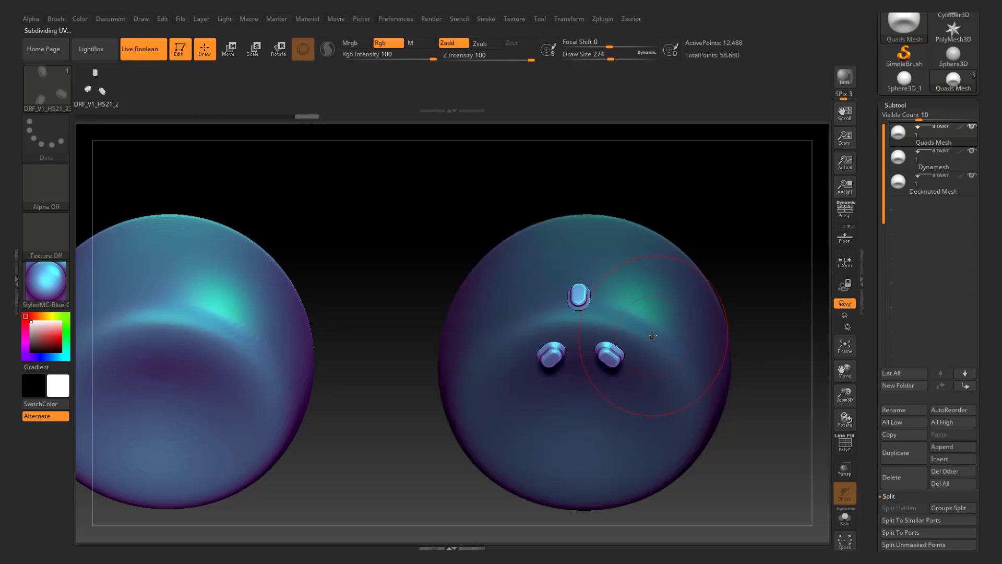
{"action": "left_click", "coordinate": [929, 152]}
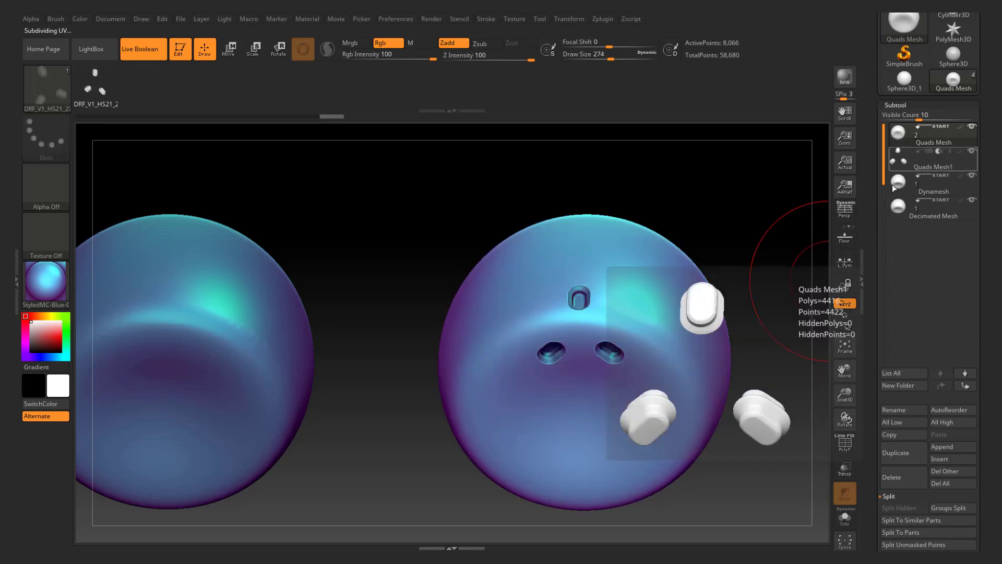
{"action": "left_click_drag", "start_coordinate": [679, 282], "coordinate": [677, 305]}
- Make the Dynamesh sphere the active subtool and load the DRF_V1_HS07 insert brush
{"action": "mouse_move", "coordinate": [680, 324]}
{"action": "right_mouse_down"}
{"action": "mouse_move", "coordinate": [692, 302]}
{"action": "mouse_move", "coordinate": [600, 230]}
{"action": "right_mouse_up"}
{"action": "right_click_drag", "start_coordinate": [600, 230], "coordinate": [560, 344], "text": "ctrl"}
{"action": "right_click_drag", "start_coordinate": [461, 335], "coordinate": [677, 340], "text": "alt"}
{"action": "left_click", "coordinate": [935, 188]}
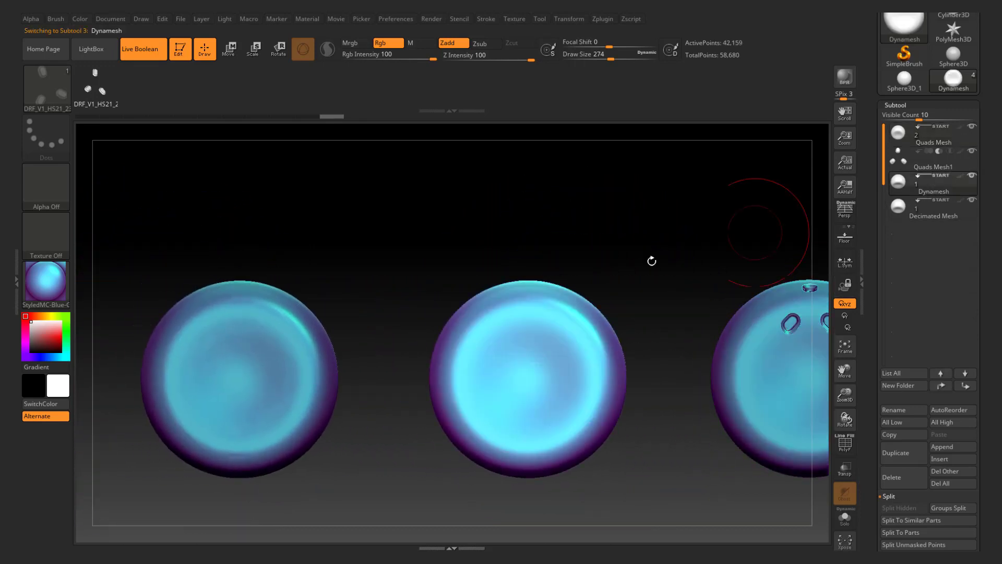
{"action": "key", "text": "comma"}
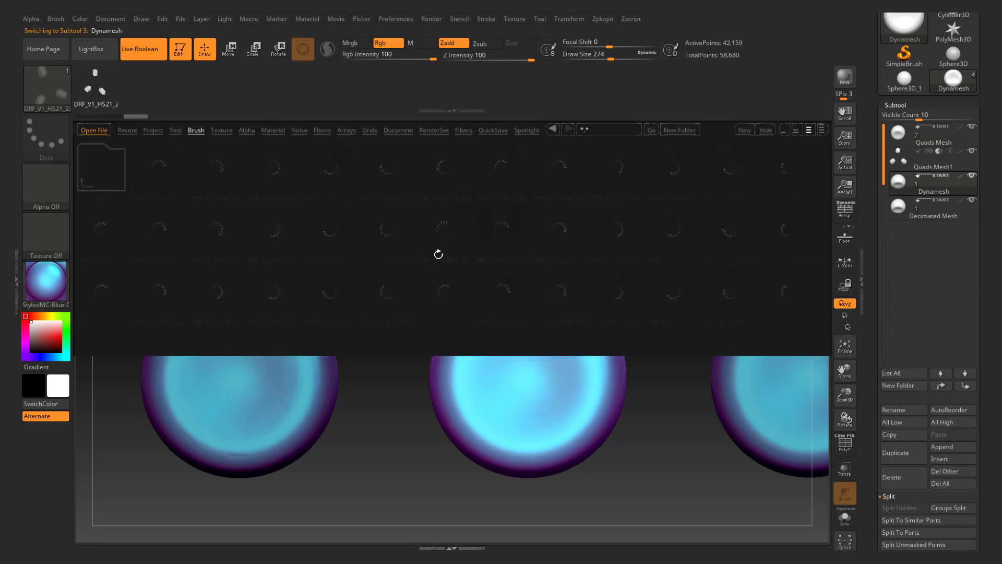
{"action": "double_click", "coordinate": [212, 224]}
- Insert an upright DRF_V1_HS07 shape on the front of the Dynamesh sphere and split it into its own subtractive subtool
{"action": "right_click_drag", "start_coordinate": [491, 321], "coordinate": [519, 418]}
{"action": "right_click_drag", "start_coordinate": [519, 418], "coordinate": [519, 365], "text": "ctrl"}
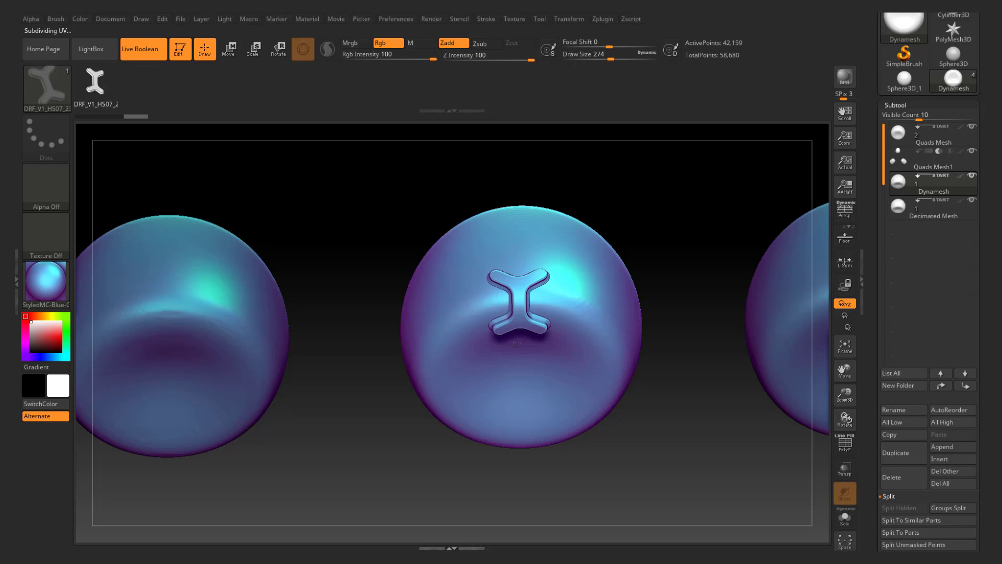
{"action": "left_click_drag", "start_coordinate": [517, 342], "coordinate": [517, 342]}
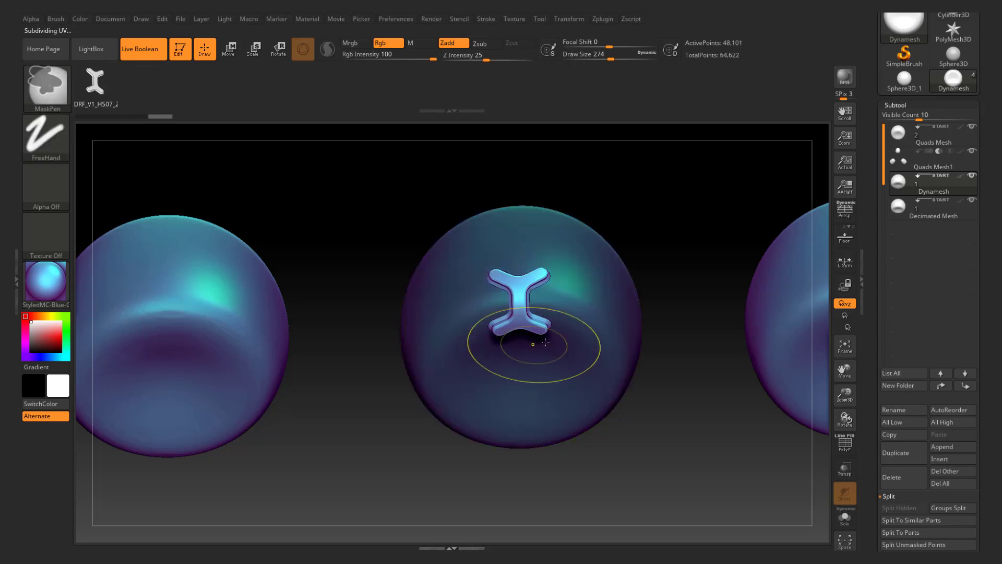
{"action": "key", "text": "ctrl+s"}
{"action": "left_click", "coordinate": [916, 200]}
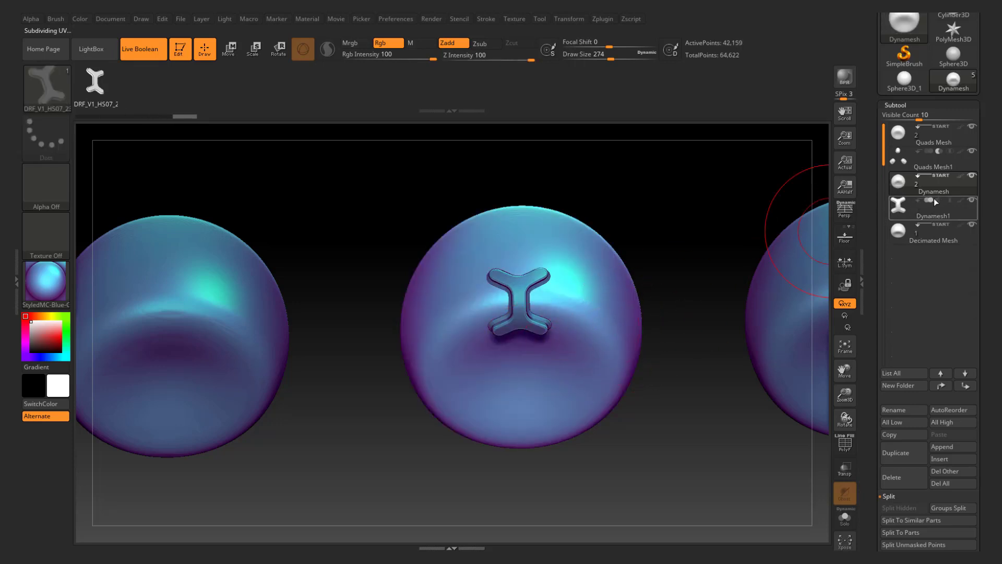
{"action": "left_click", "coordinate": [938, 199]}
- Insert a DRF_V1_HS11 X shape on the Decimated Mesh sphere as a separate subtractive subtool
{"action": "right_click_drag", "start_coordinate": [596, 364], "coordinate": [626, 324]}
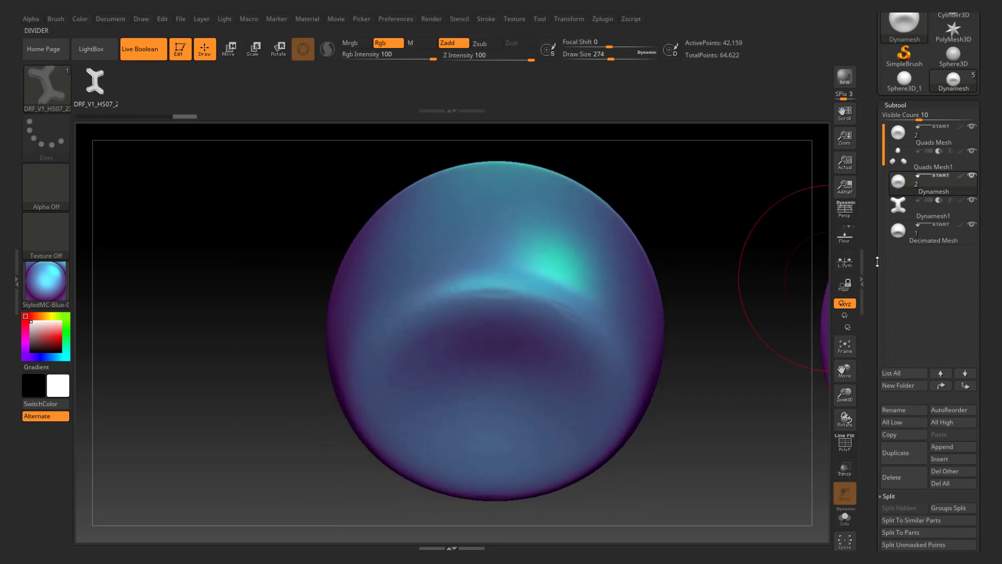
{"action": "left_click", "coordinate": [926, 233]}
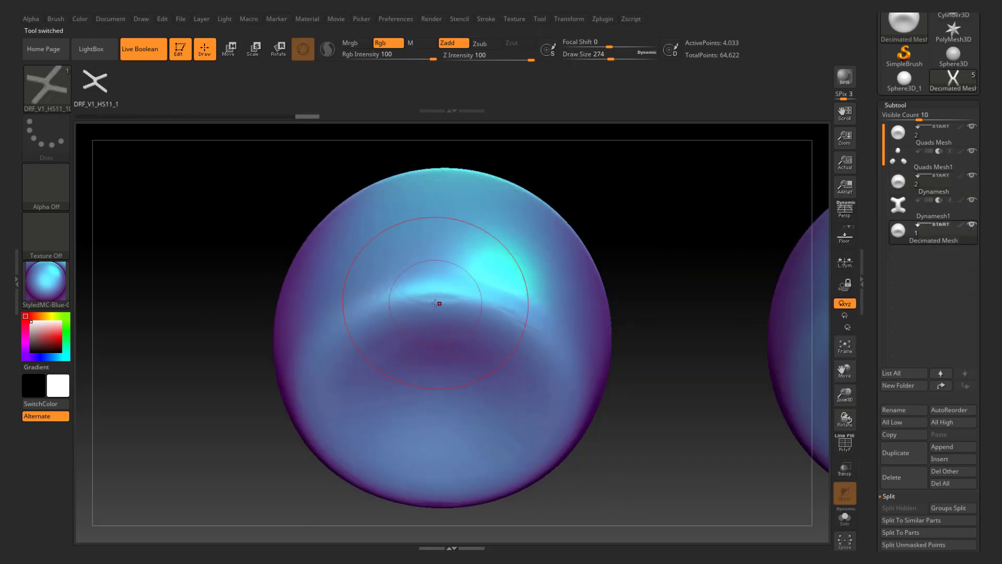
{"action": "left_click_drag", "start_coordinate": [436, 303], "coordinate": [434, 331]}
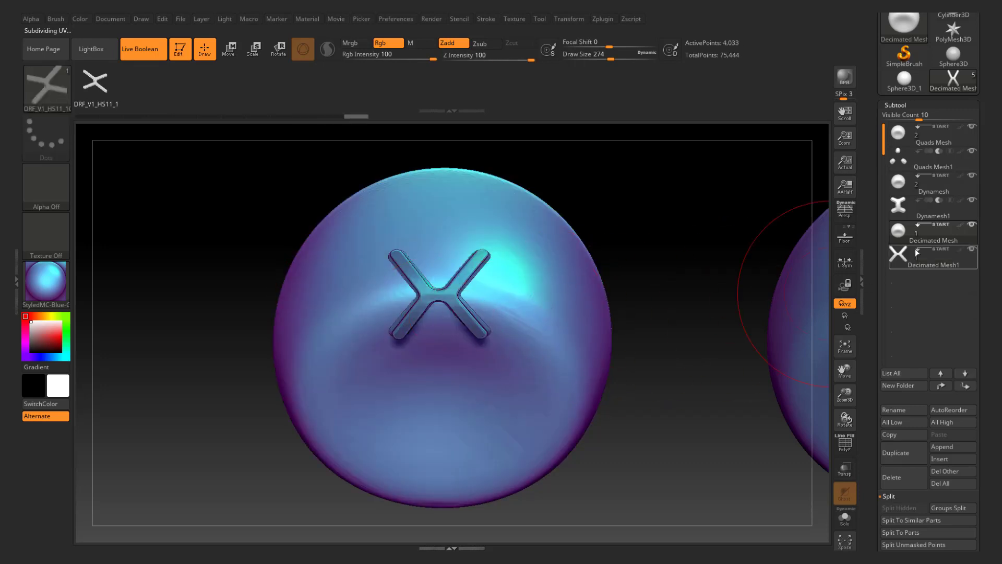
{"action": "left_click_drag", "start_coordinate": [652, 428], "coordinate": [546, 353]}
{"action": "right_click_drag", "start_coordinate": [545, 353], "coordinate": [683, 284]}
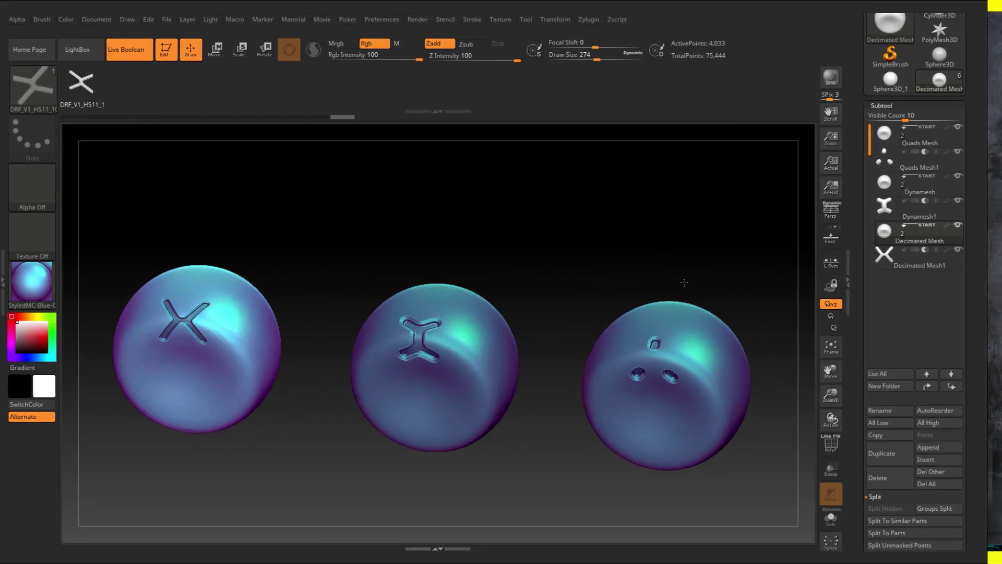